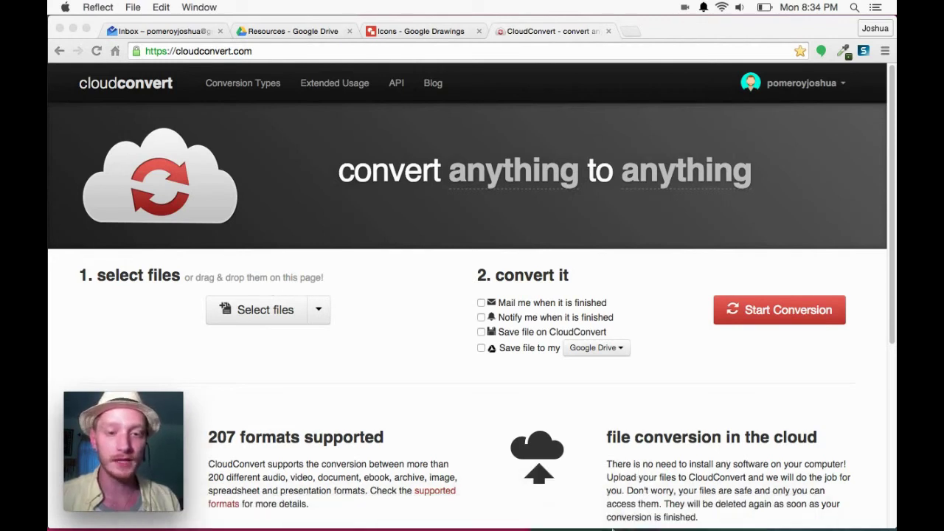
Bring the iDraw sheet of black shields and VECTOR lettering to the front.
left_click(655, 515)
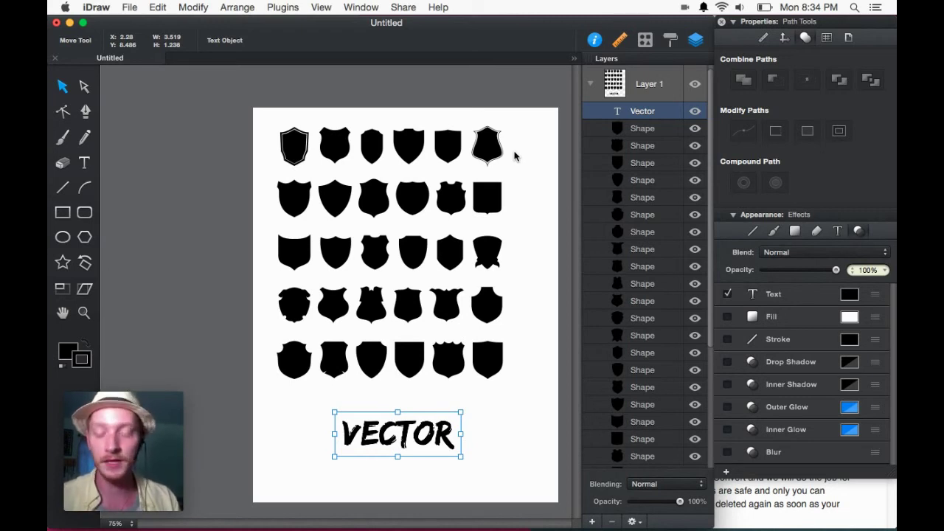
key("z")
left_click_drag(277, 114, 329, 166)
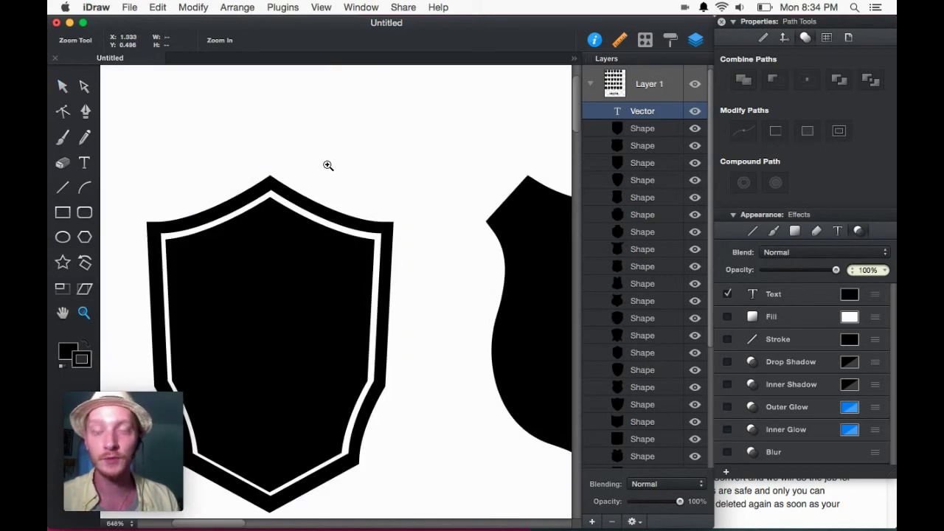
scroll(339, 184, "down", 3)
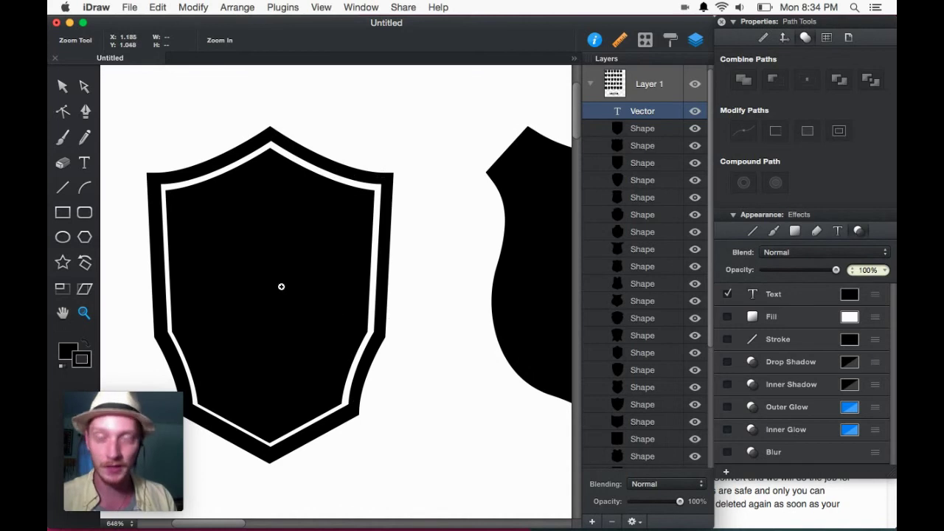
scroll(278, 281, "right", 1)
scroll(278, 280, "right", 15)
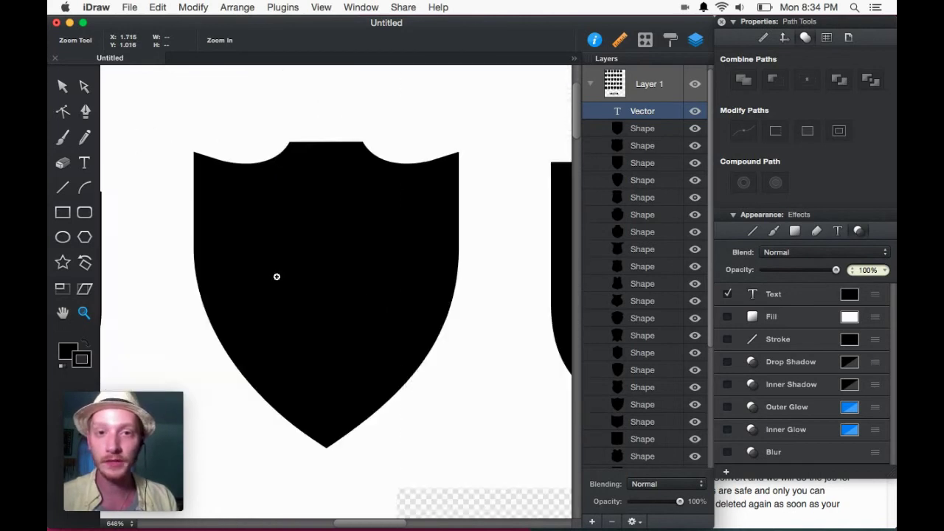
scroll(276, 276, "right", 10)
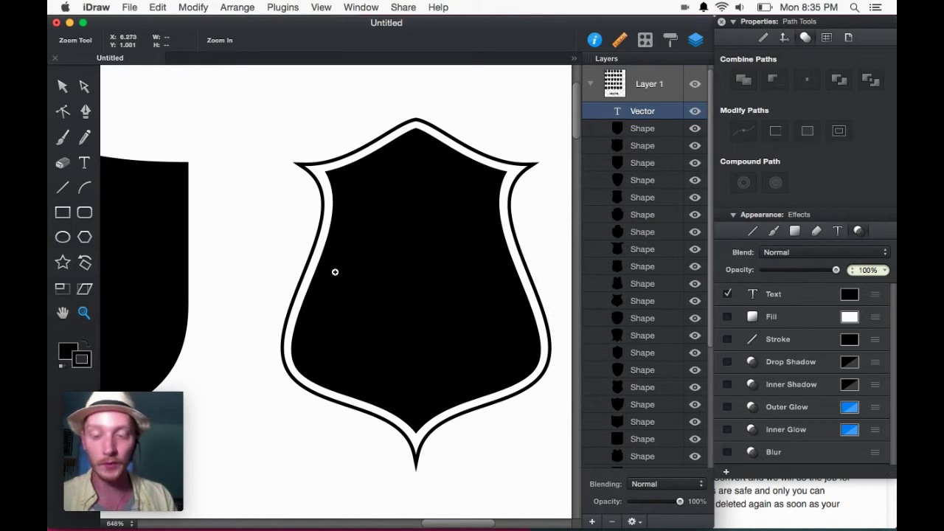
key("super+minus")
key("super+minus")
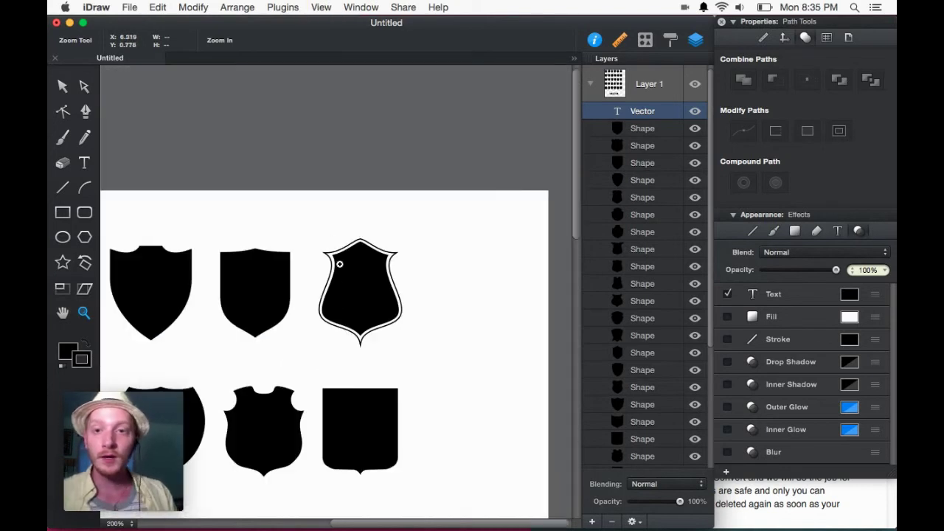
key("super+minus")
key("v")
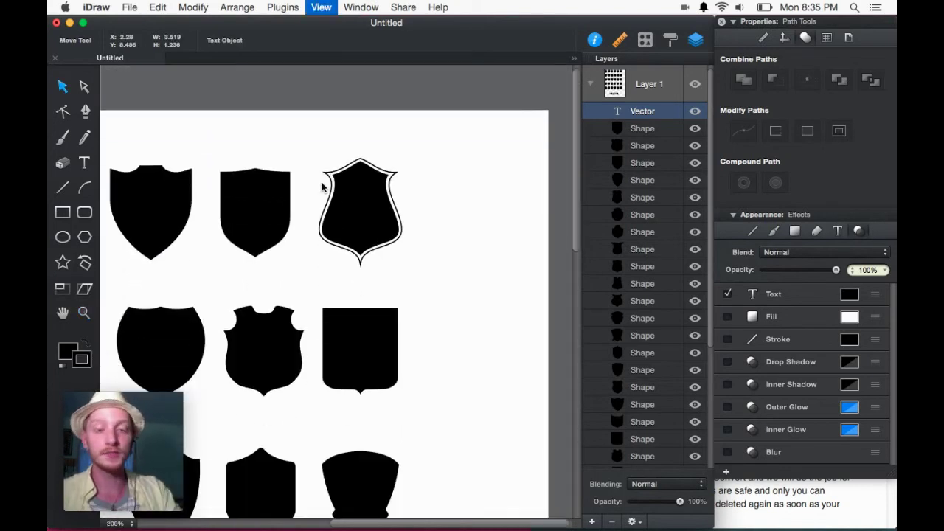
key("super+minus")
scroll(361, 221, "left", 3)
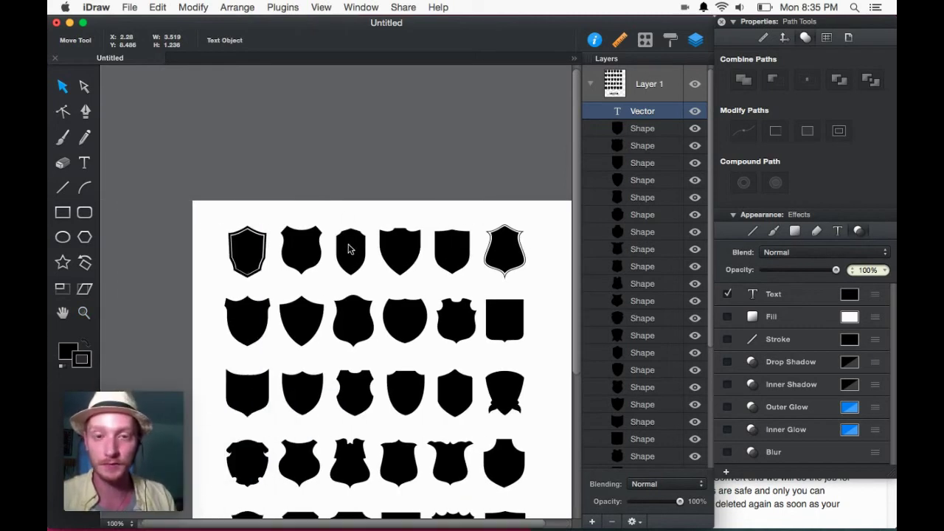
scroll(365, 214, "down", 5)
scroll(354, 213, "right", 3)
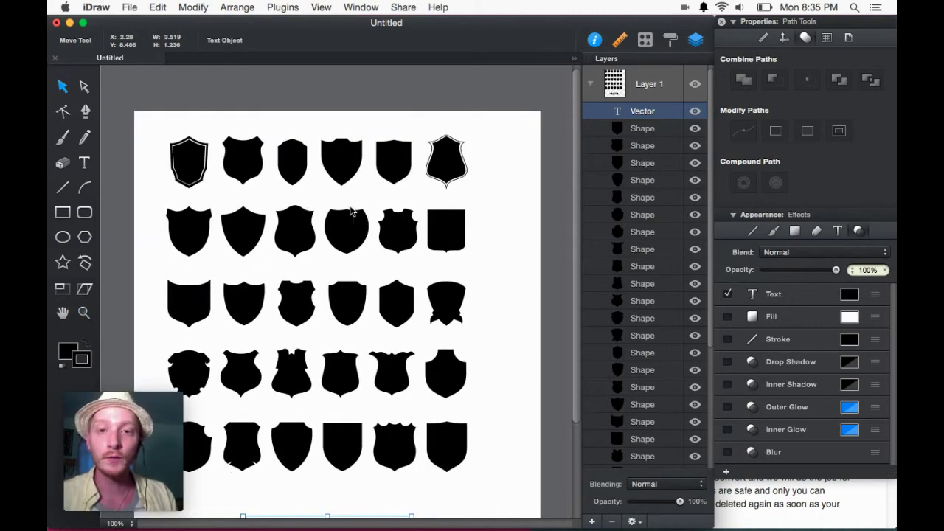
scroll(351, 212, "down", 4)
scroll(350, 211, "up", 3)
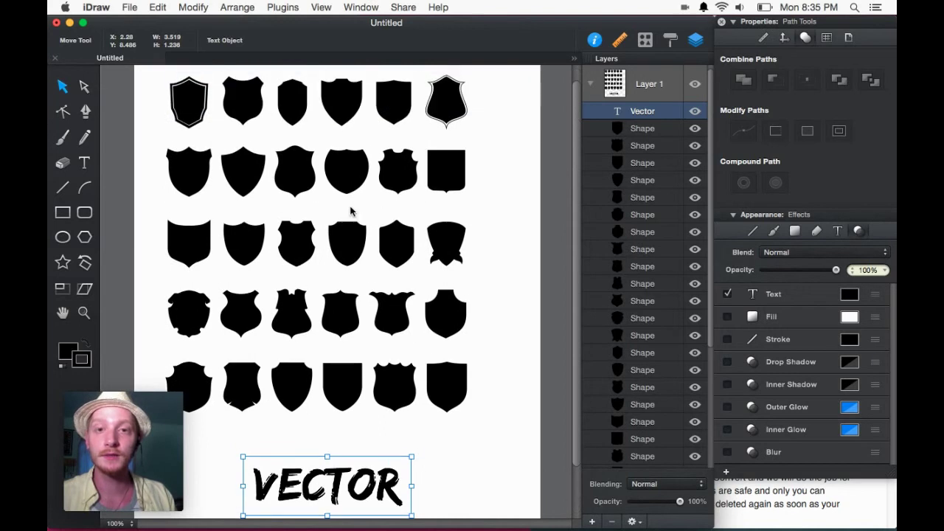
scroll(351, 212, "left", 2)
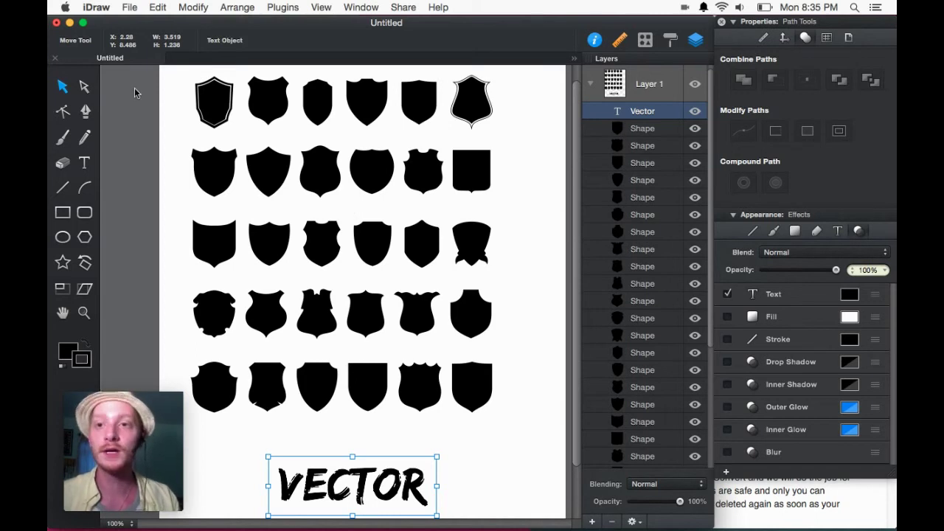
Marquee-select all 30 black shield shapes in iDraw, leaving the VECTOR lettering out.
left_click_drag(154, 83, 524, 389)
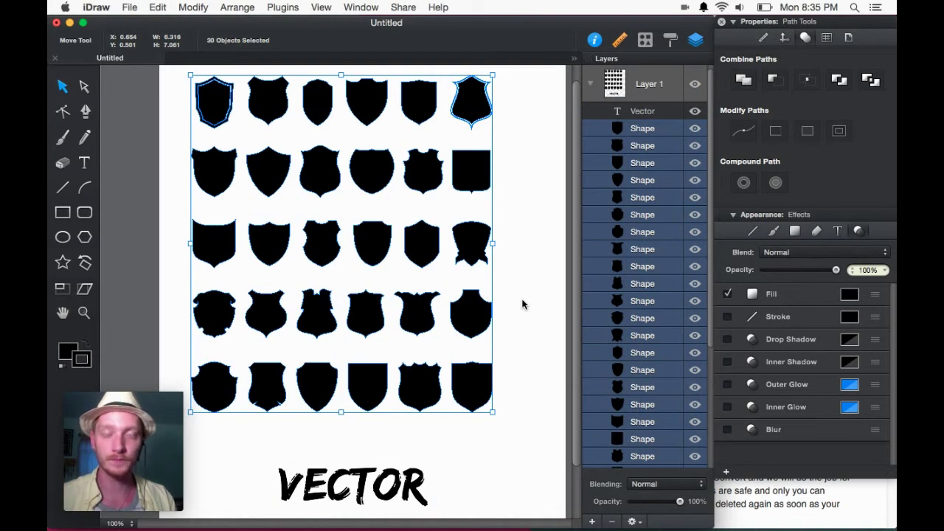
left_click(521, 304)
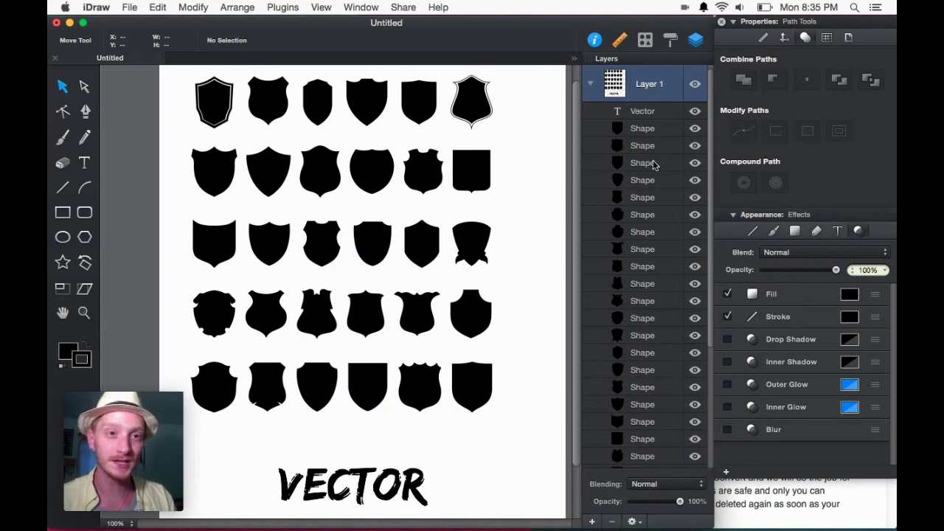
scroll(653, 162, "down", 3)
scroll(652, 163, "up", 3)
left_click_drag(527, 88, 172, 382)
scroll(656, 185, "down", 5)
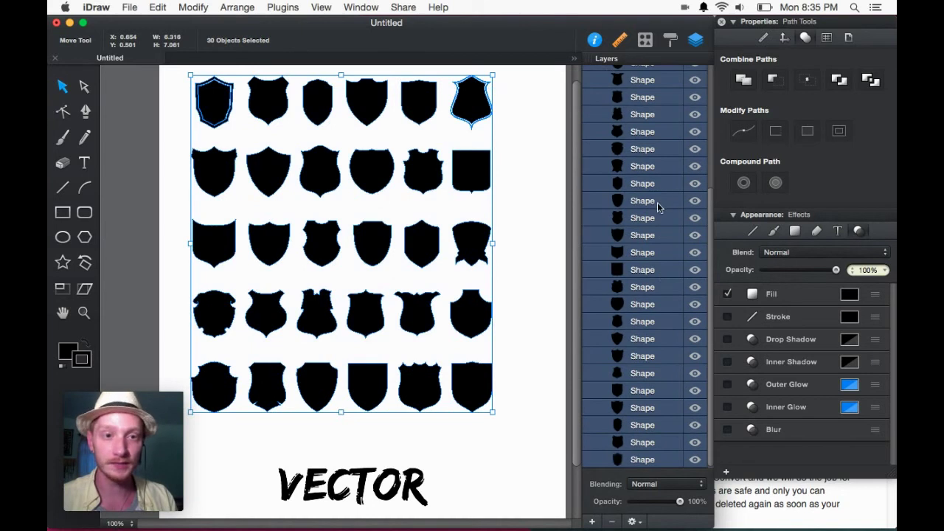
scroll(661, 421, "up", 5)
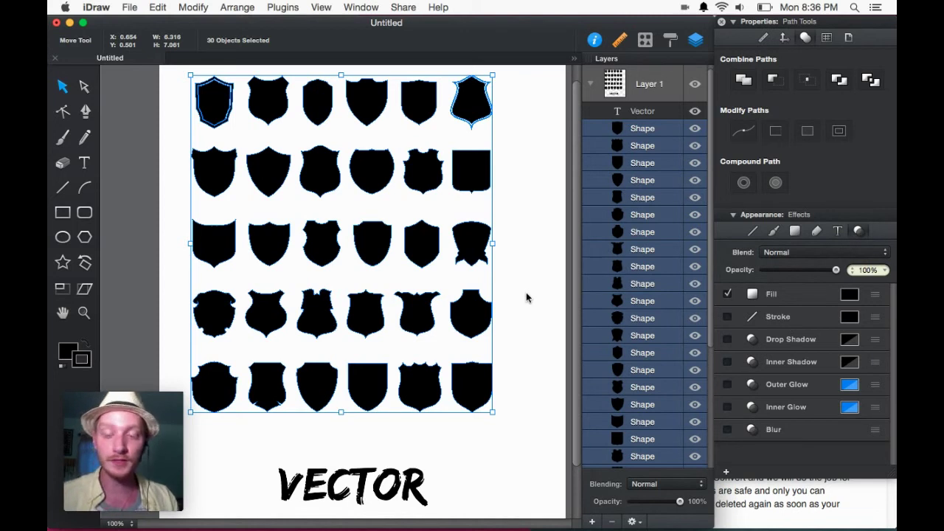
Upload Shields.pdf from the desktop to the CloudConvert page.
key("F11")
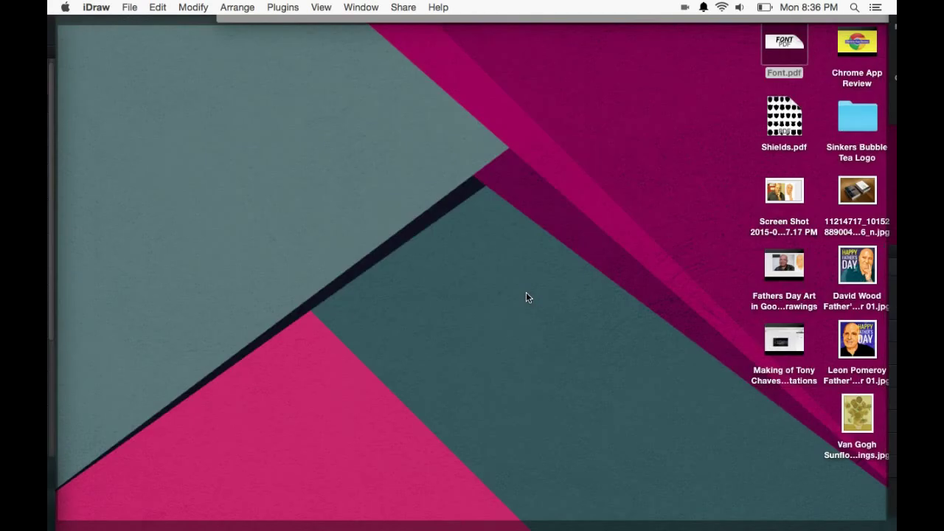
mouse_move(560, 520)
left_click(210, 510)
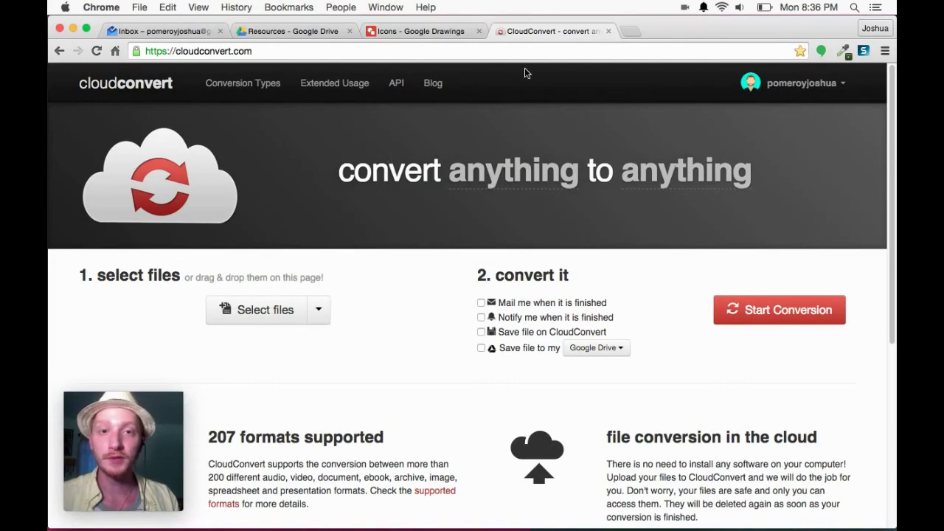
key("F11")
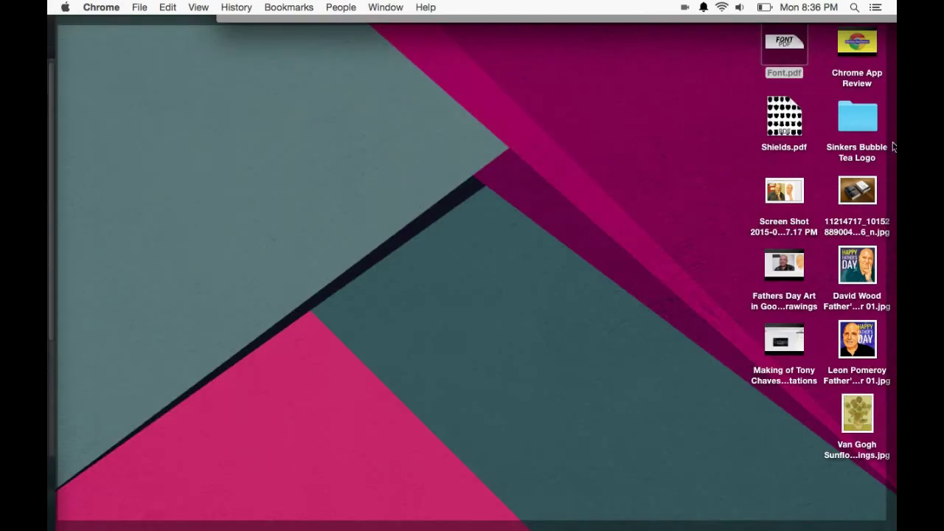
left_click_drag(786, 127, 251, 310)
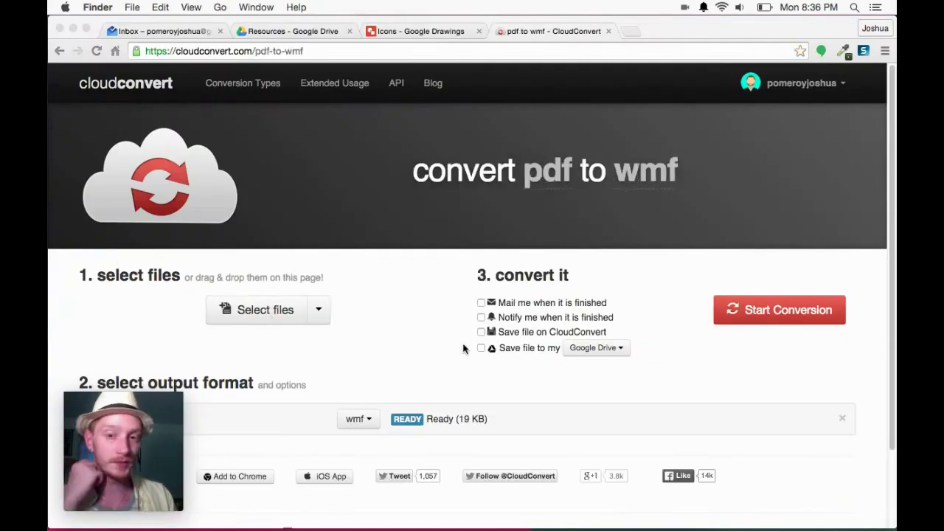
scroll(455, 348, "down", 5)
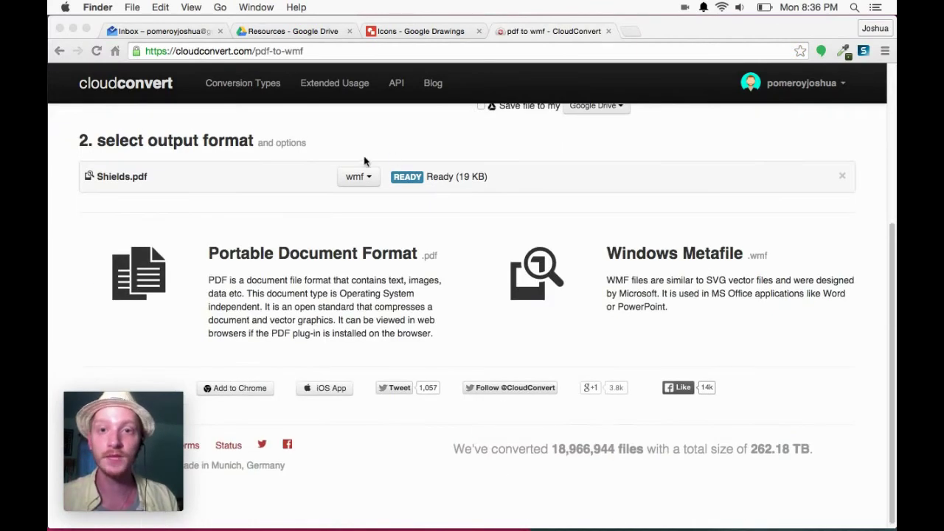
Set the conversion output format to vector > wmf.
left_click(371, 181)
left_click(371, 180)
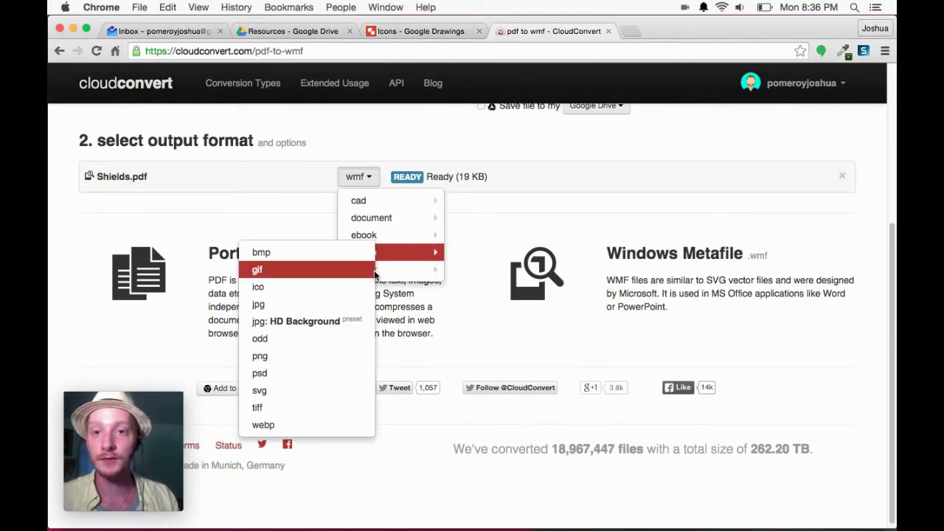
mouse_move(440, 272)
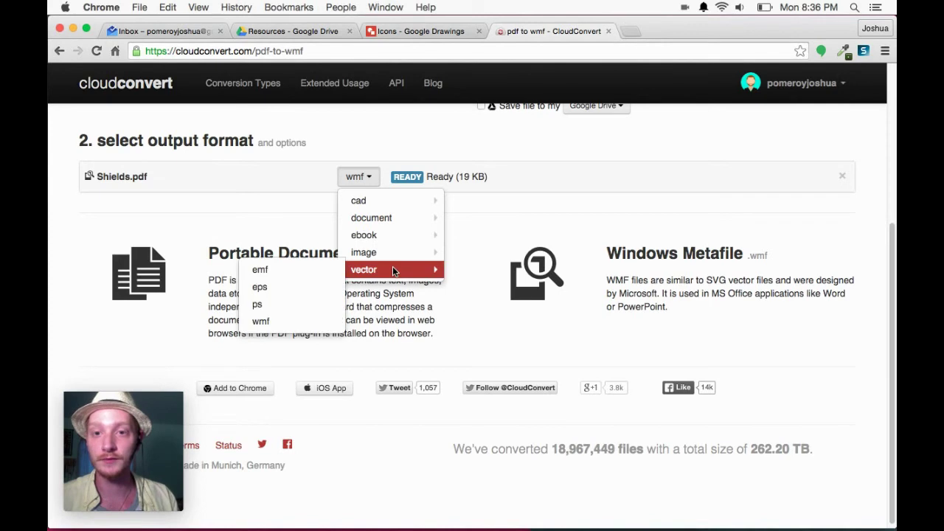
left_click(298, 320)
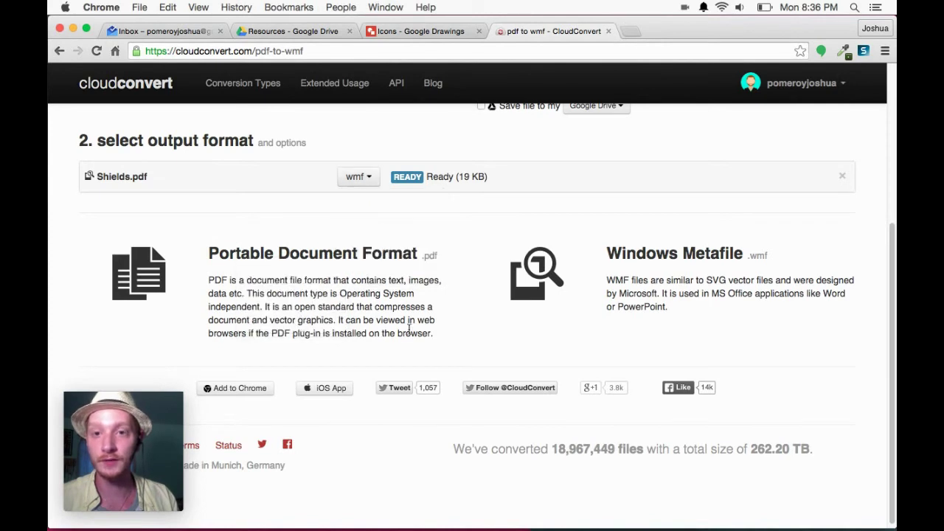
Convert Shields.pdf to WMF and check the Save to Google Drive storage choices.
scroll(423, 332, "up", 3)
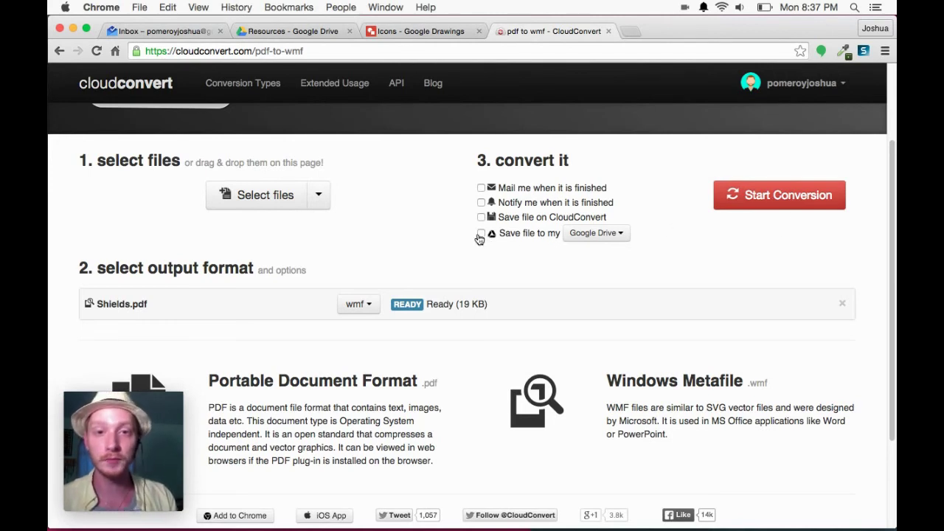
left_click(792, 206)
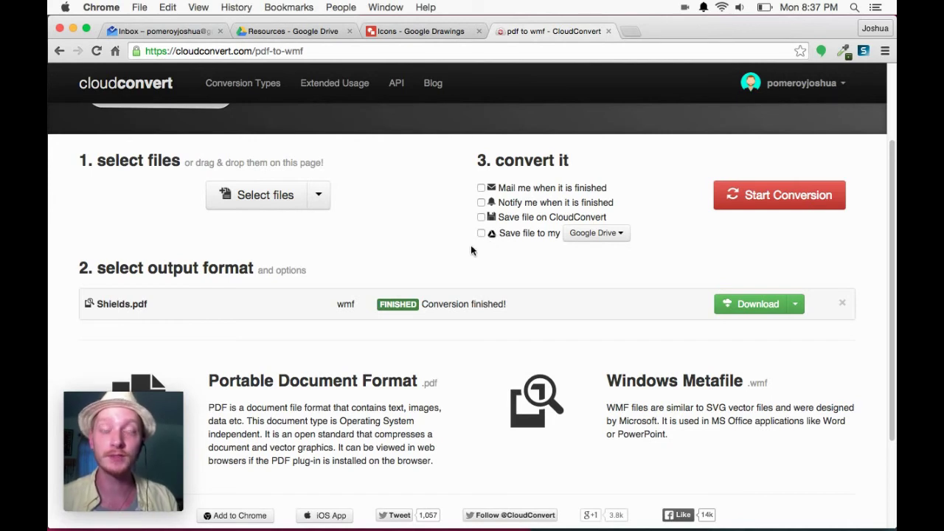
left_click(603, 233)
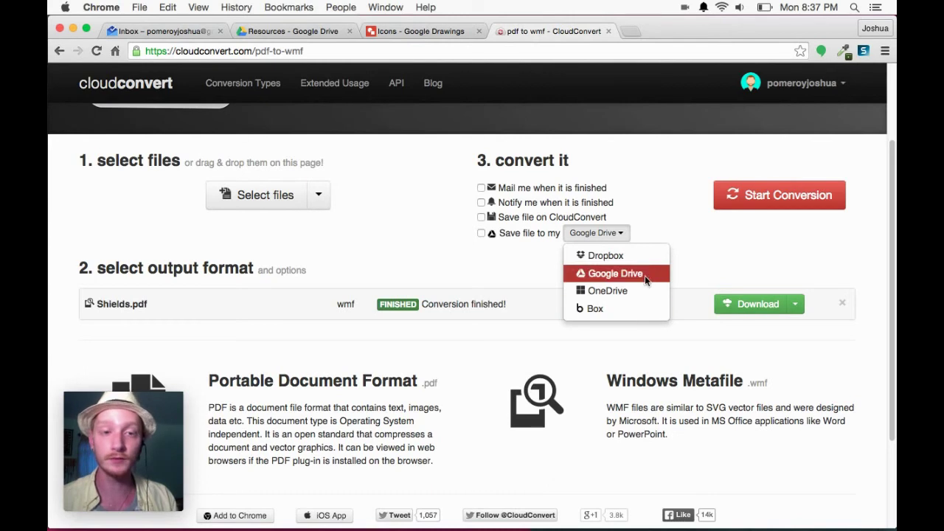
left_click(659, 226)
Open the Shields file from the Resources folder in Google Drawings.
left_click(281, 32)
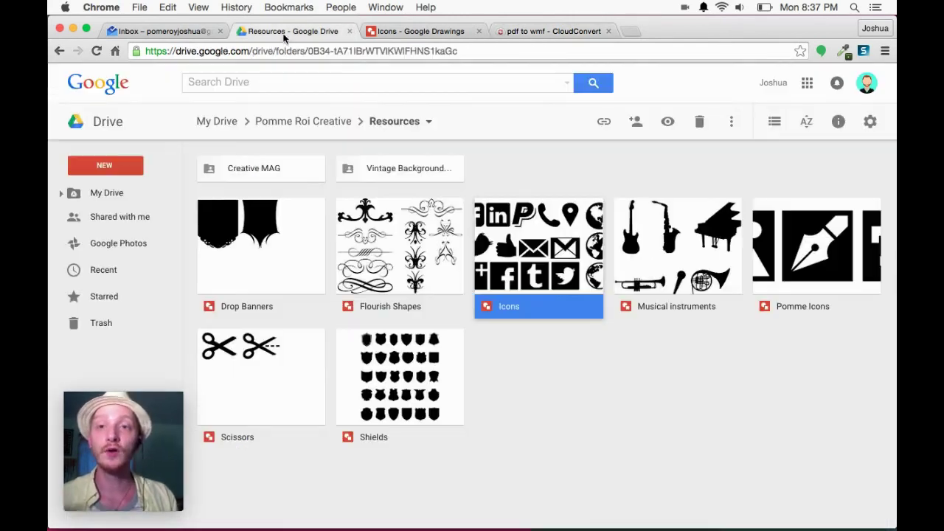
left_click(582, 399)
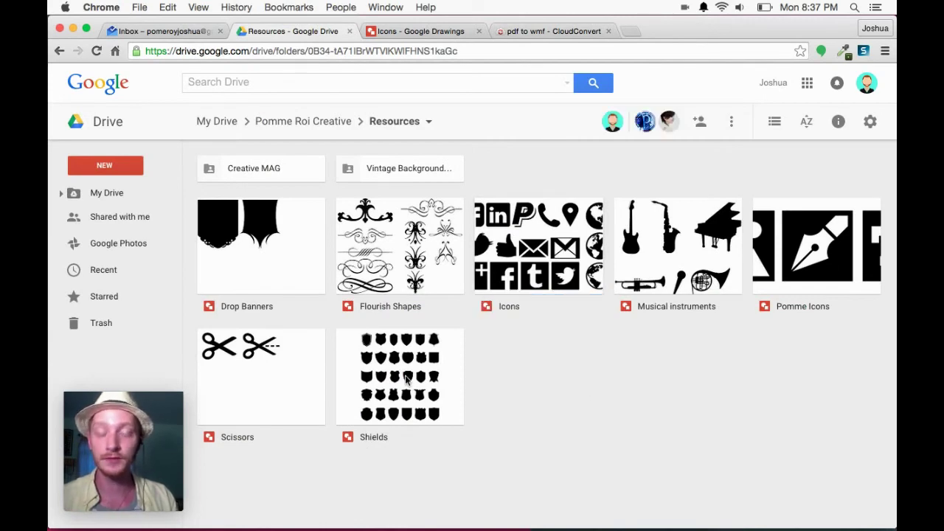
left_click(406, 379)
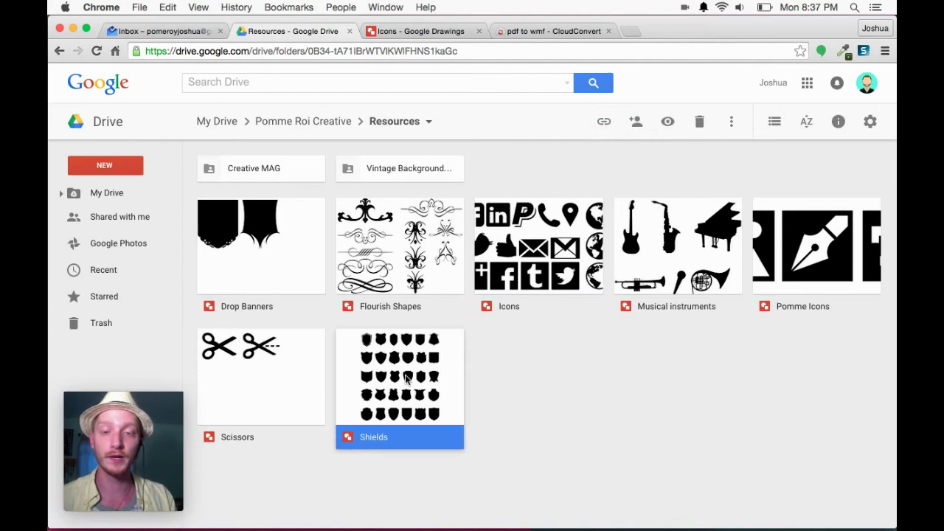
double_click(427, 413)
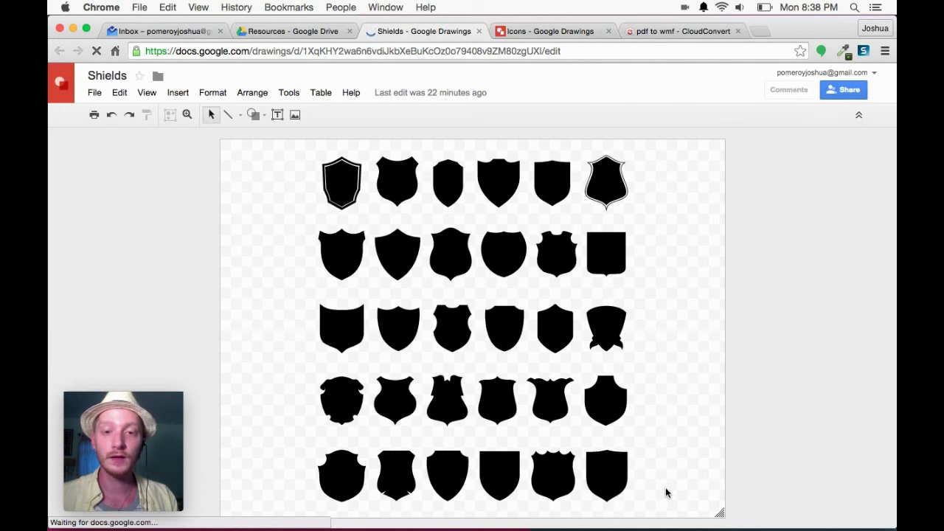
left_click_drag(678, 500, 286, 168)
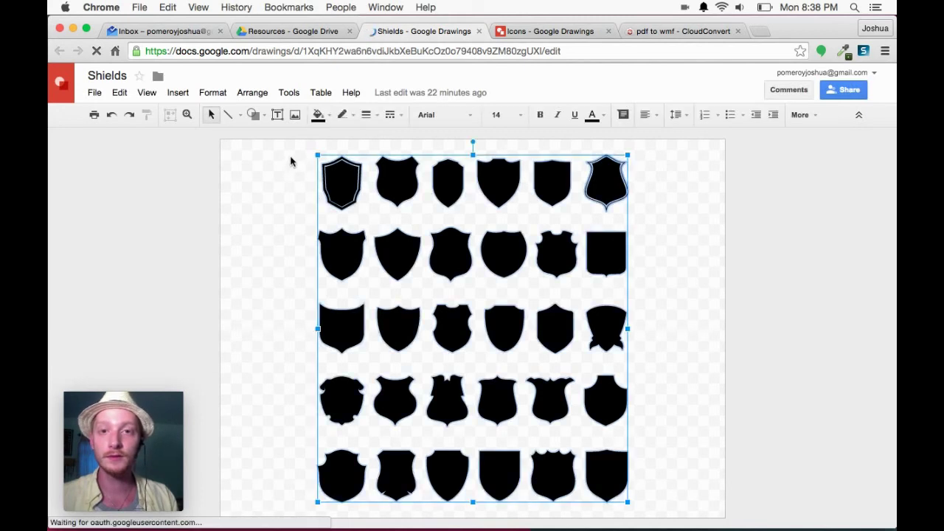
left_click(296, 186)
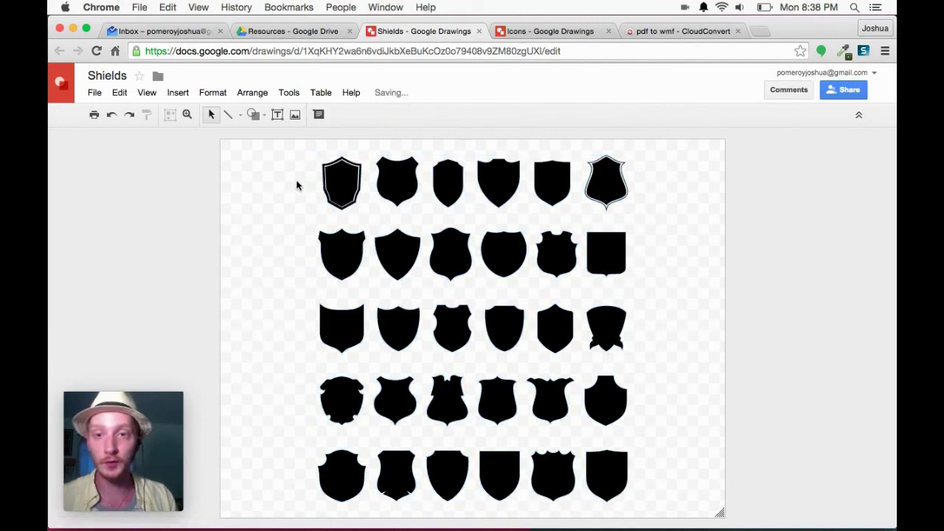
left_click(343, 193)
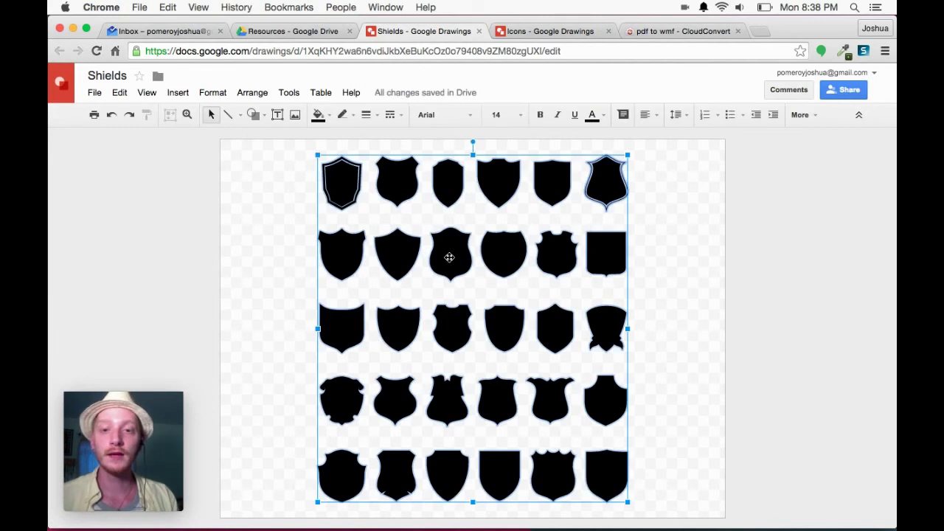
left_click_drag(451, 261, 276, 261)
key("super+z")
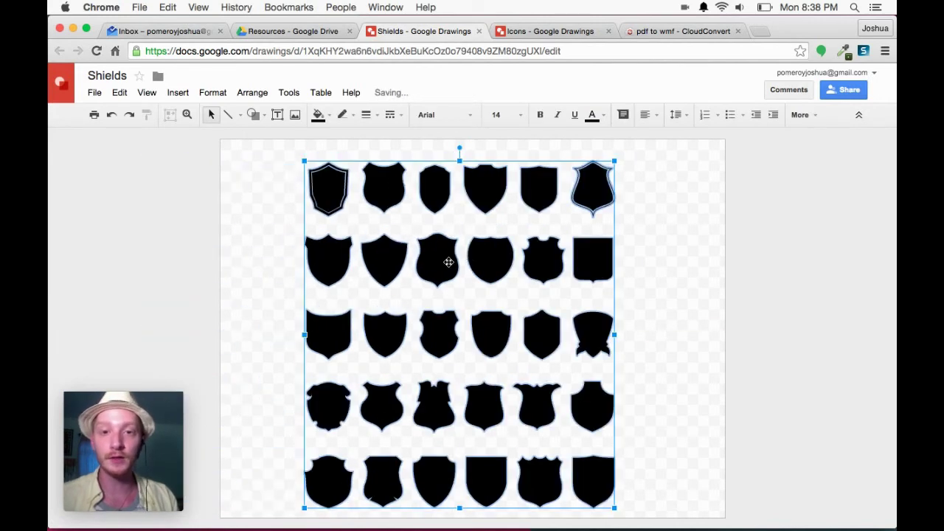
left_click_drag(598, 262, 626, 253)
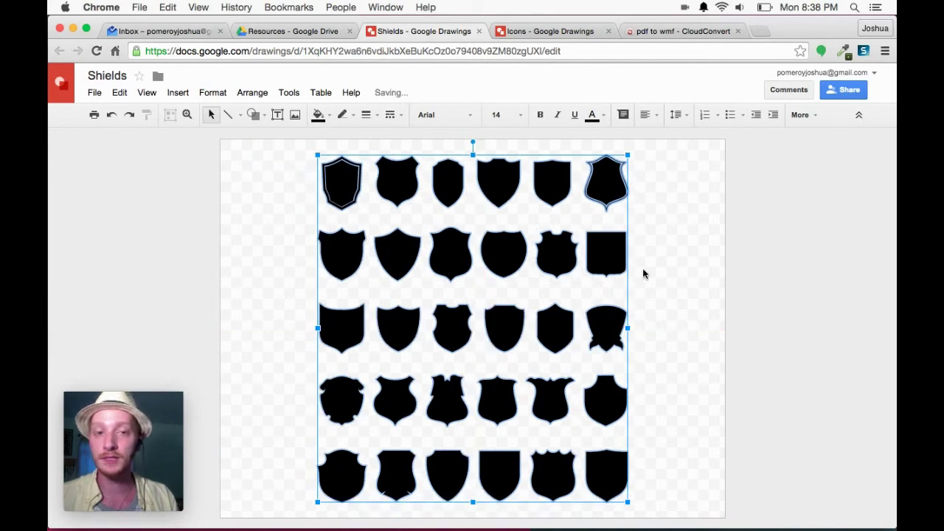
left_click(251, 92)
mouse_move(273, 177)
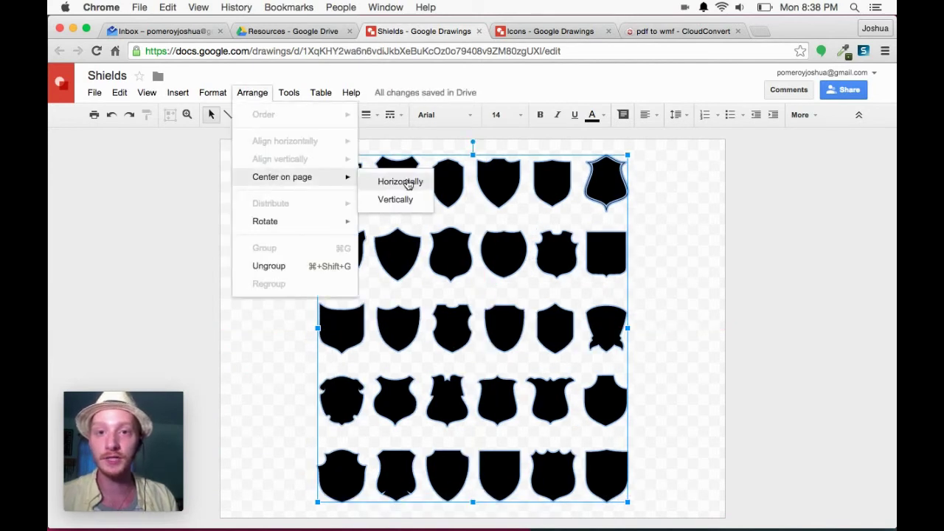
left_click(382, 183)
left_click(251, 92)
left_click(396, 200)
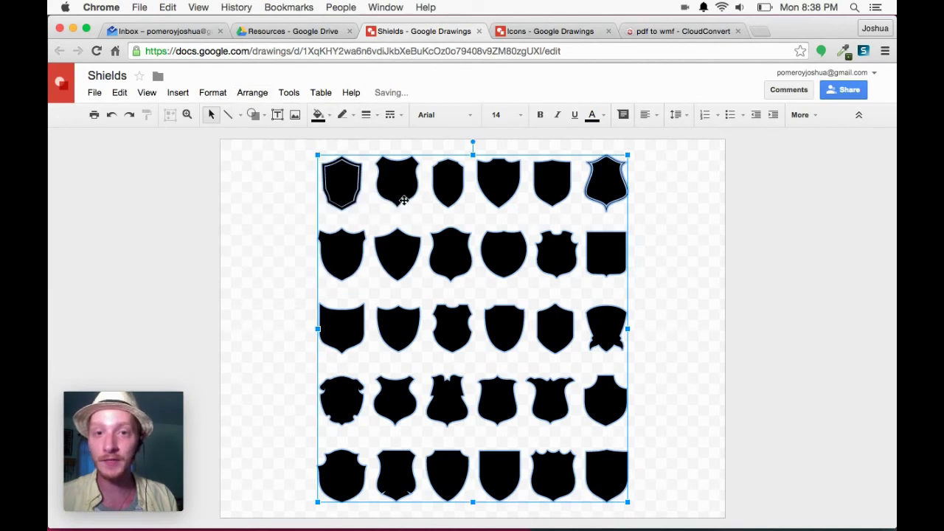
left_click(677, 279)
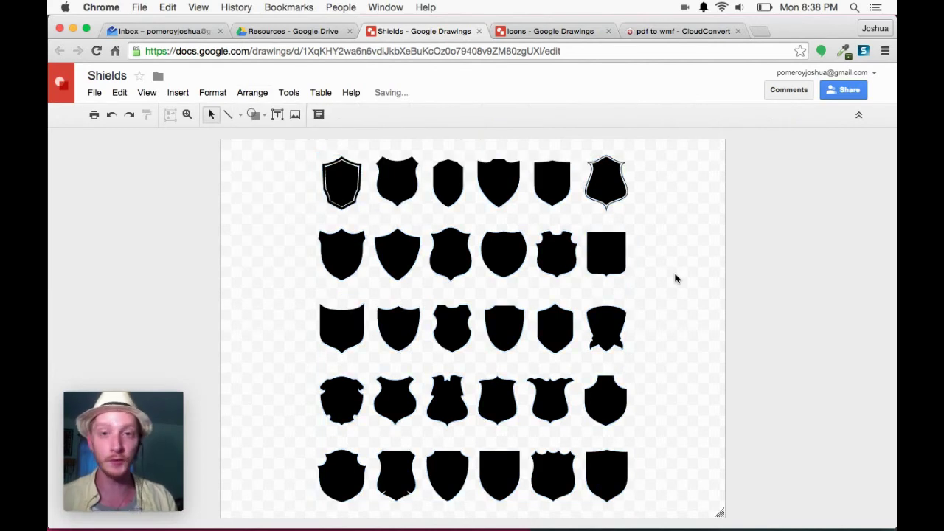
left_click(340, 188)
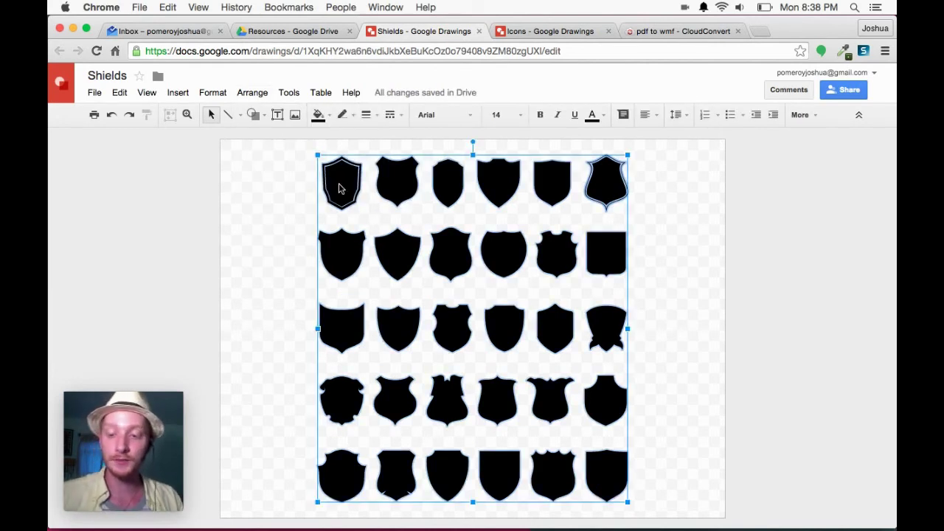
left_click(295, 216)
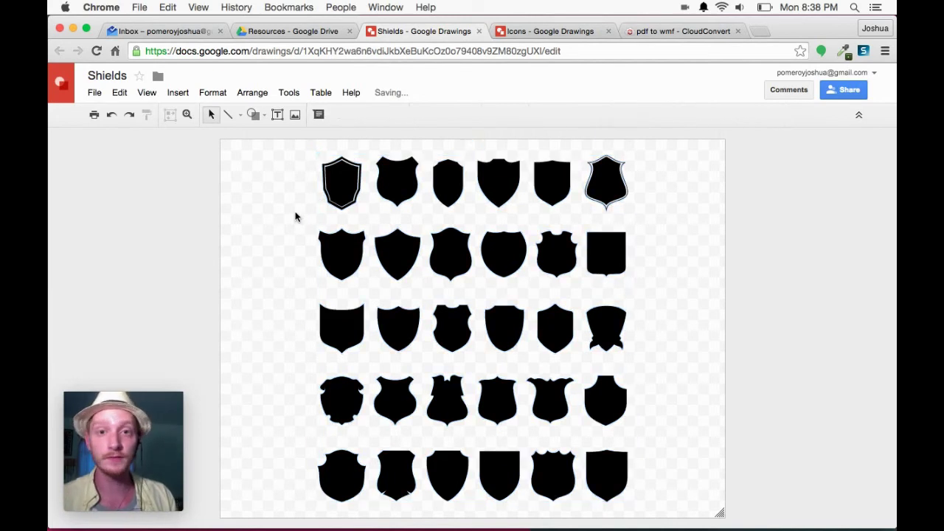
left_click(343, 175)
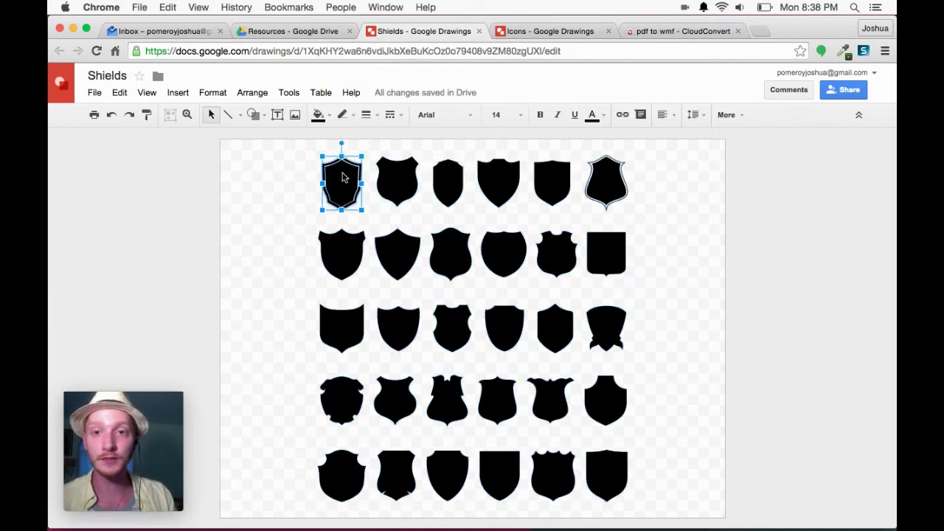
Fill the second shield in the top row with blue.
left_click(394, 185)
left_click(453, 183)
left_click(500, 186)
left_click(553, 187)
left_click(402, 181)
left_click(319, 115)
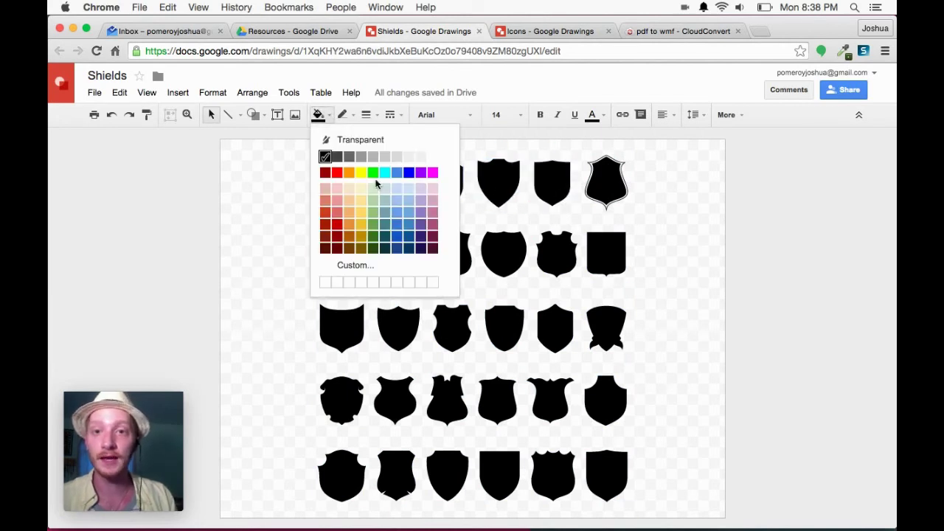
left_click(394, 229)
Fill the second shields in rows two and three red and green.
left_click(389, 253)
left_click(319, 115)
left_click(337, 233)
left_click(274, 253)
left_click(398, 332)
left_click(319, 115)
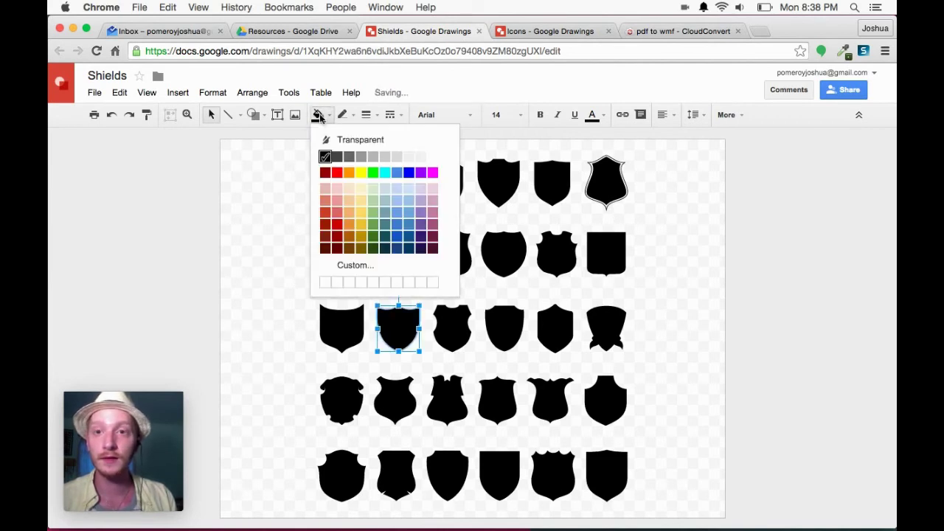
left_click(374, 225)
left_click(256, 259)
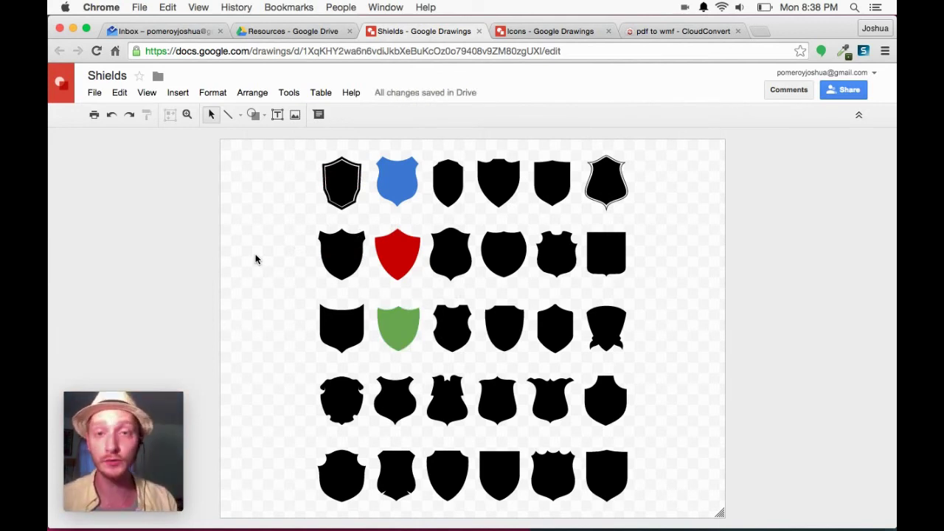
left_click(492, 250)
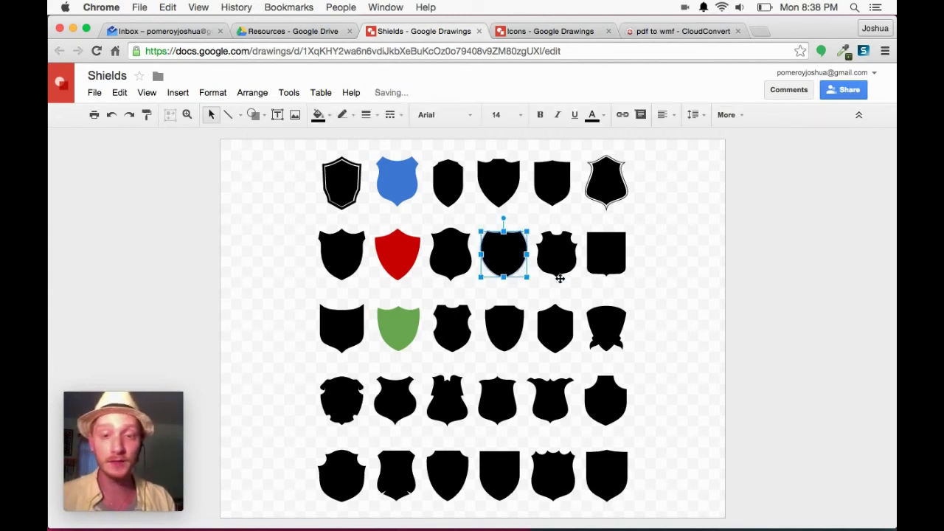
Paste the copied shield into the Icons drawing, right of the middle globe.
left_click(542, 30)
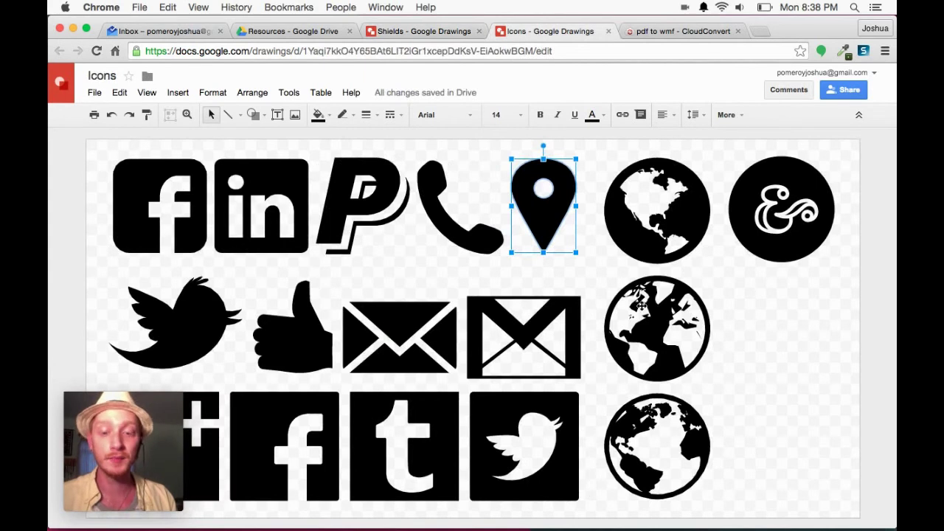
key("super+v")
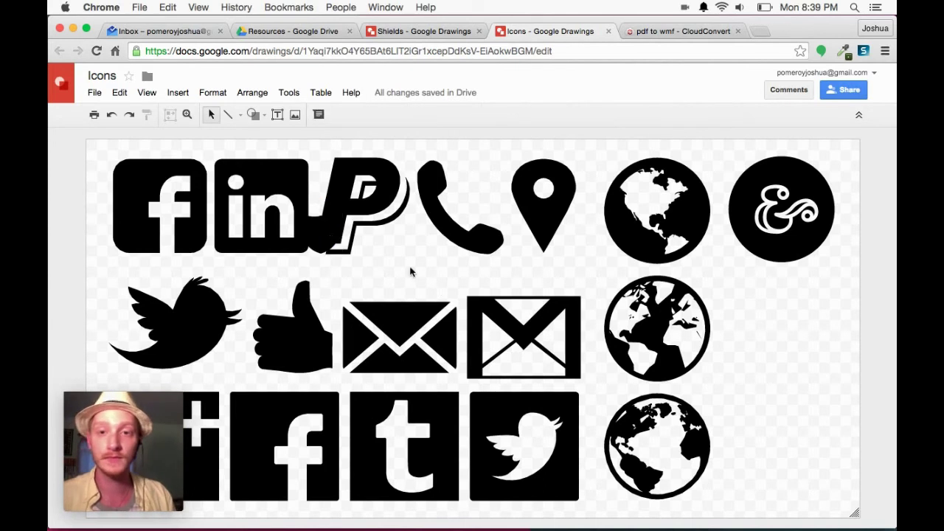
left_click(391, 270)
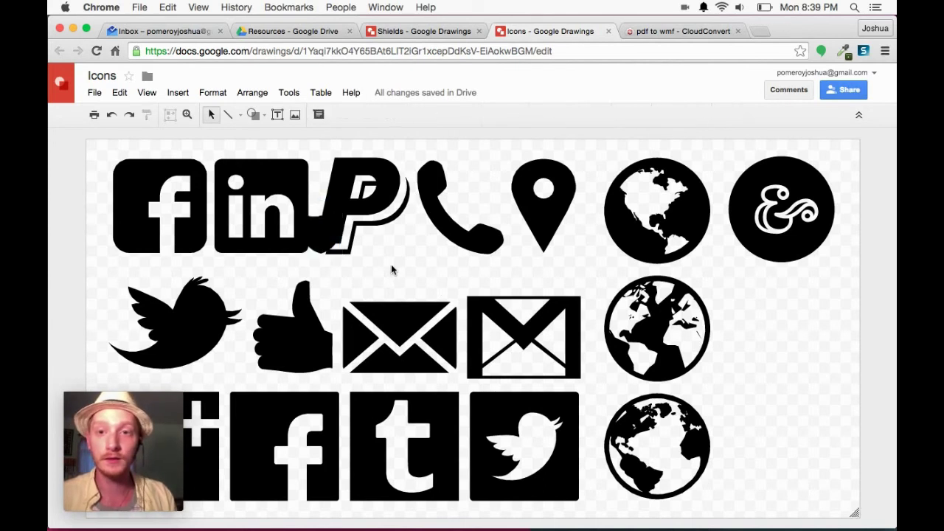
left_click(321, 236)
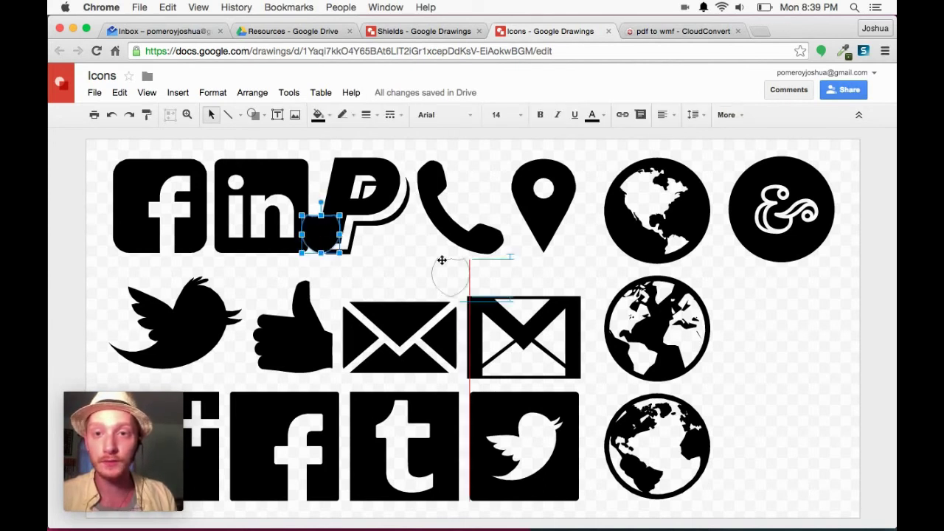
left_click_drag(442, 259, 411, 260)
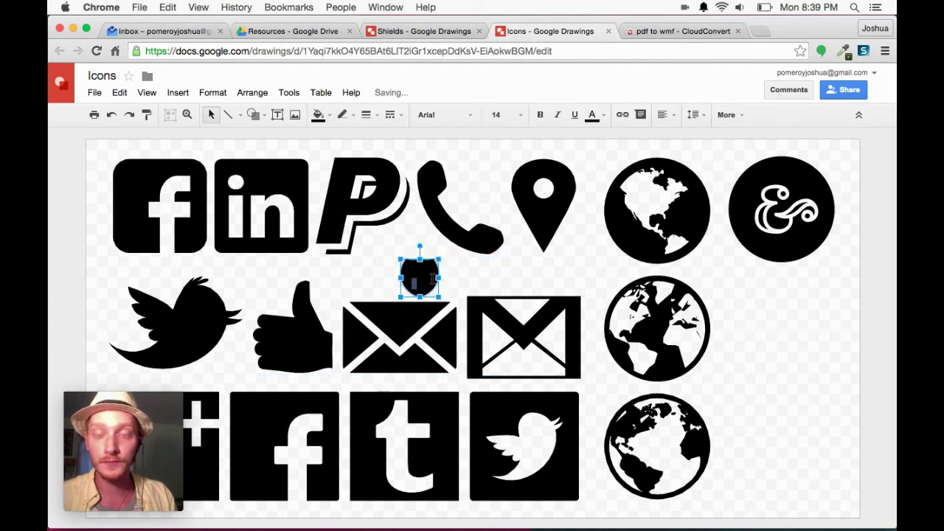
left_click_drag(433, 280, 785, 323)
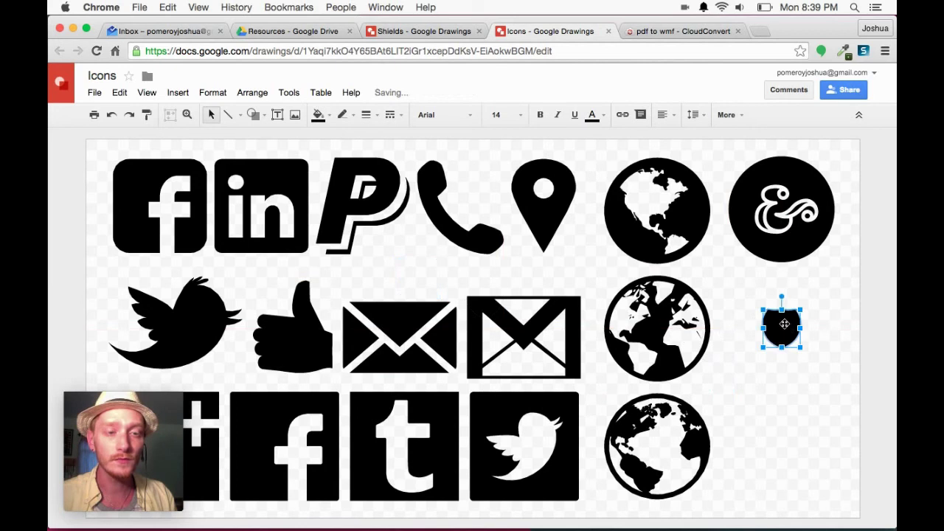
Delete the stray 5.9705 text from the fourth shield in row two.
left_click(411, 31)
double_click(509, 257)
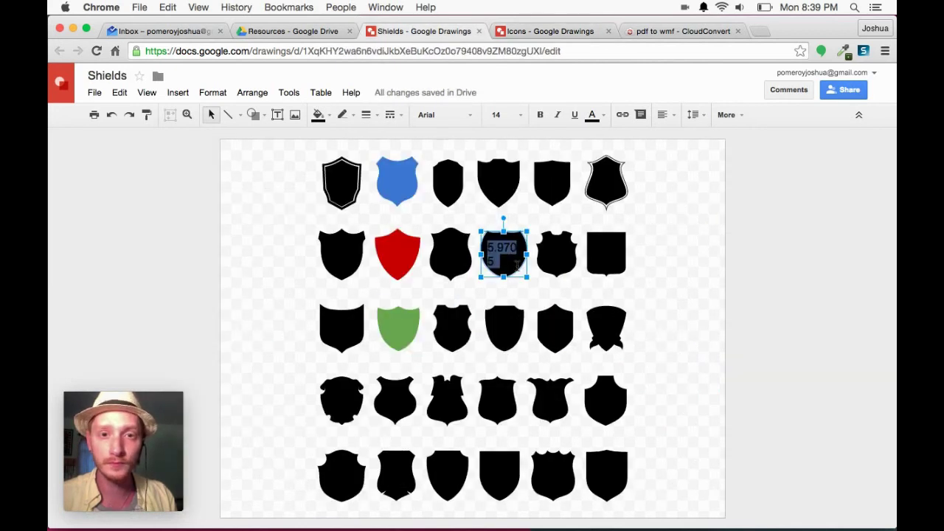
left_click(465, 257)
left_click(513, 257)
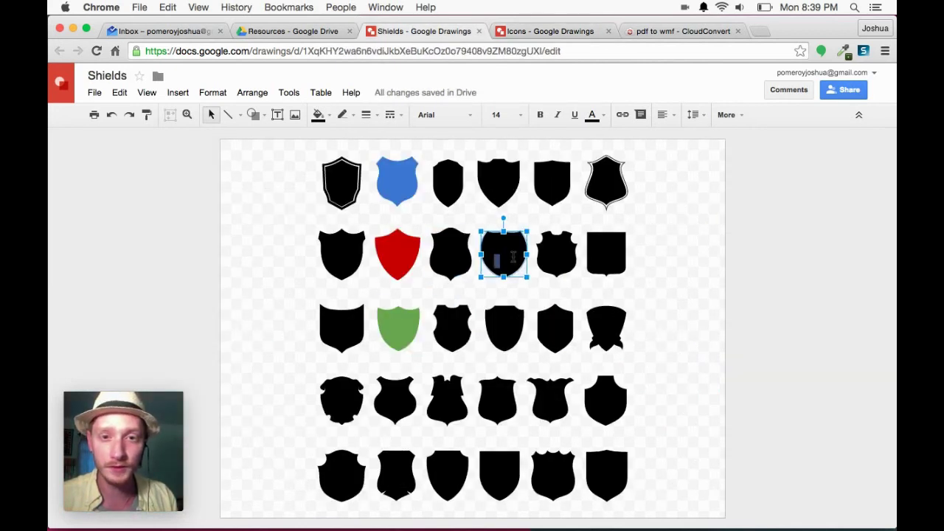
double_click(512, 256)
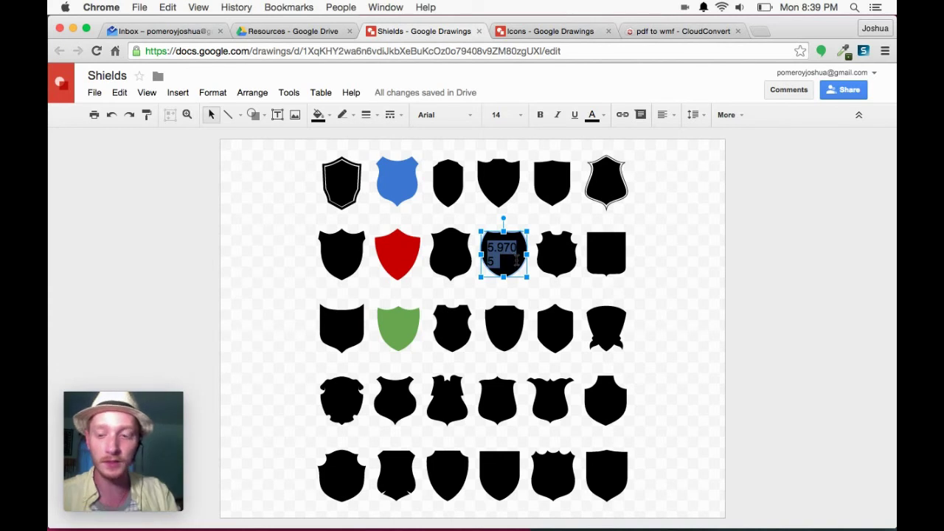
key("BackSpace")
left_click(706, 277)
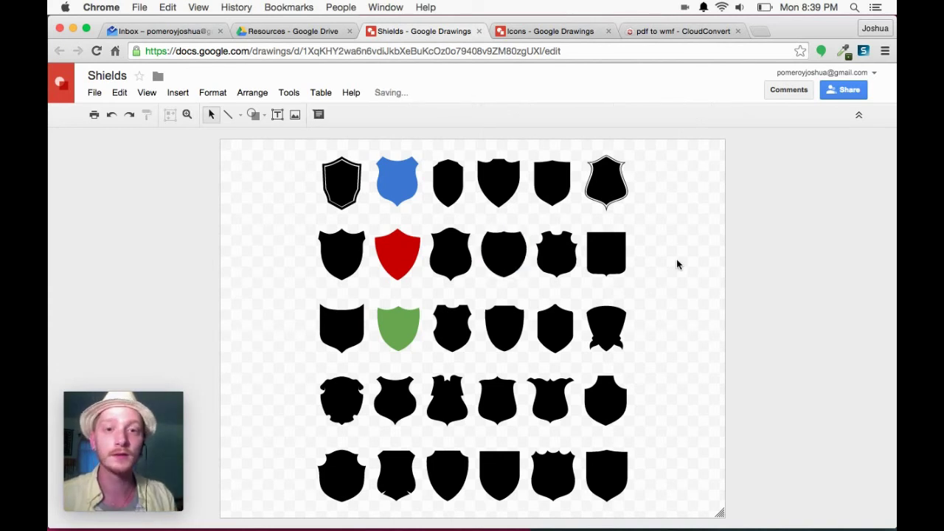
Enlarge the pasted shield in the Icons drawing, then return to Shields.
left_click(546, 31)
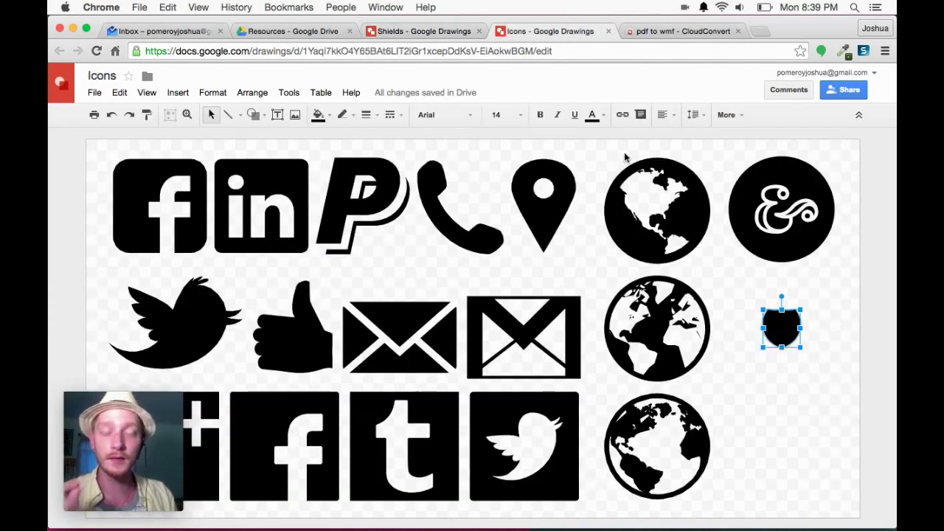
left_click_drag(800, 309, 824, 287)
left_click(424, 31)
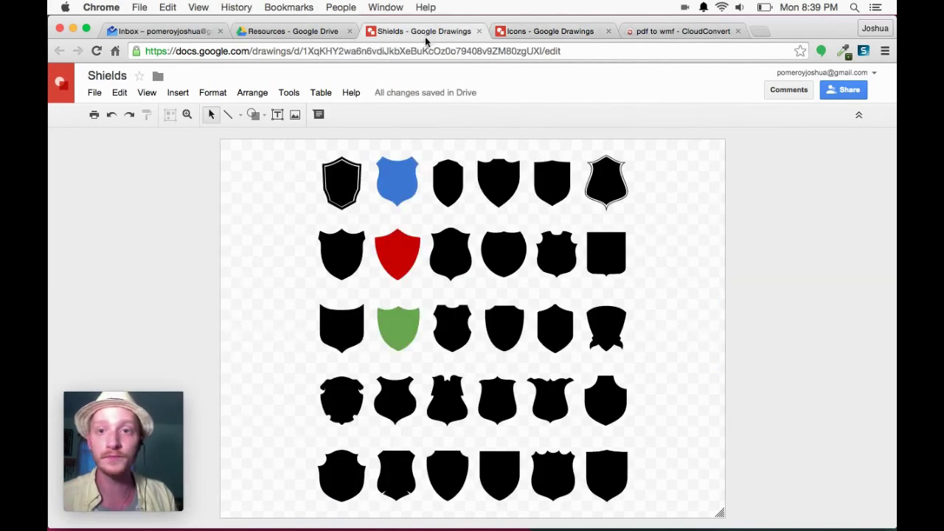
Delete the enlarged shield from Icons, close that tab, and return to Shields.
left_click(526, 33)
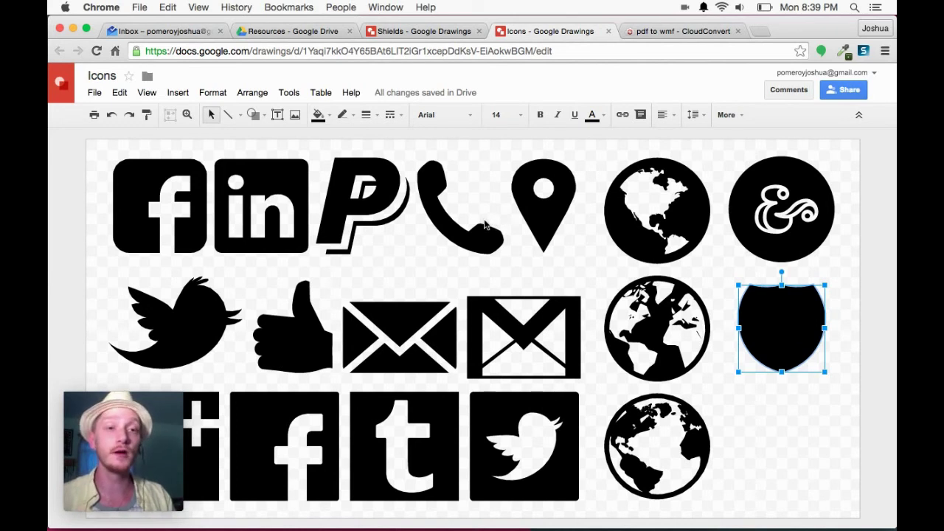
key("Delete")
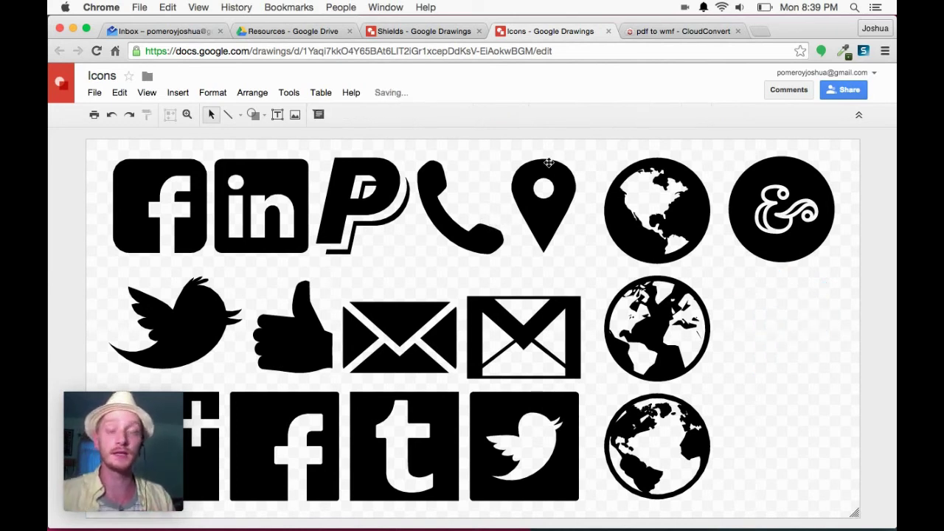
left_click(609, 31)
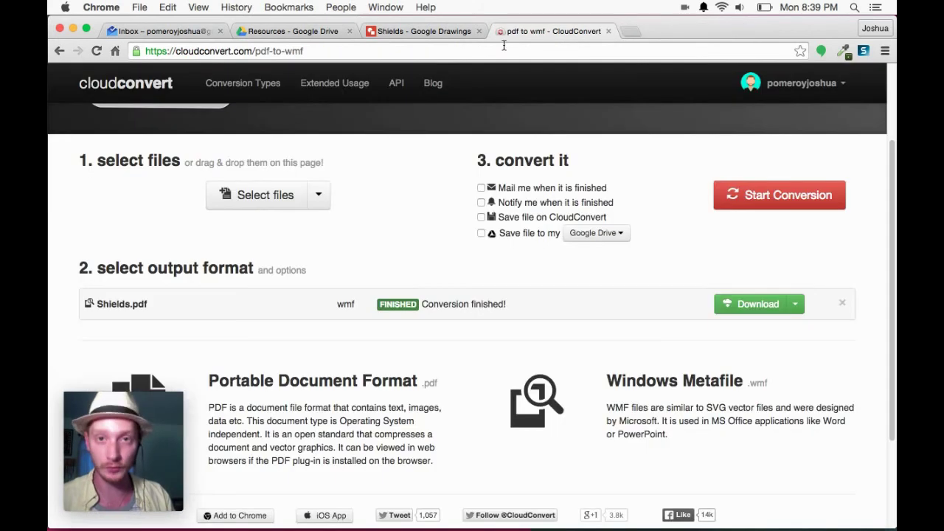
left_click(424, 31)
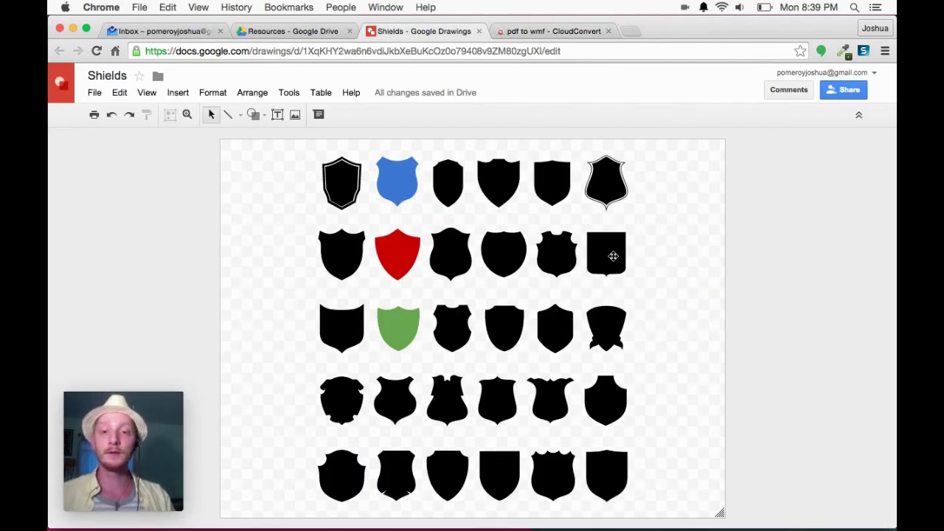
Zoom in on the first two shields and draw a closed curved blob shape.
left_click(186, 114)
left_click_drag(305, 148, 406, 222)
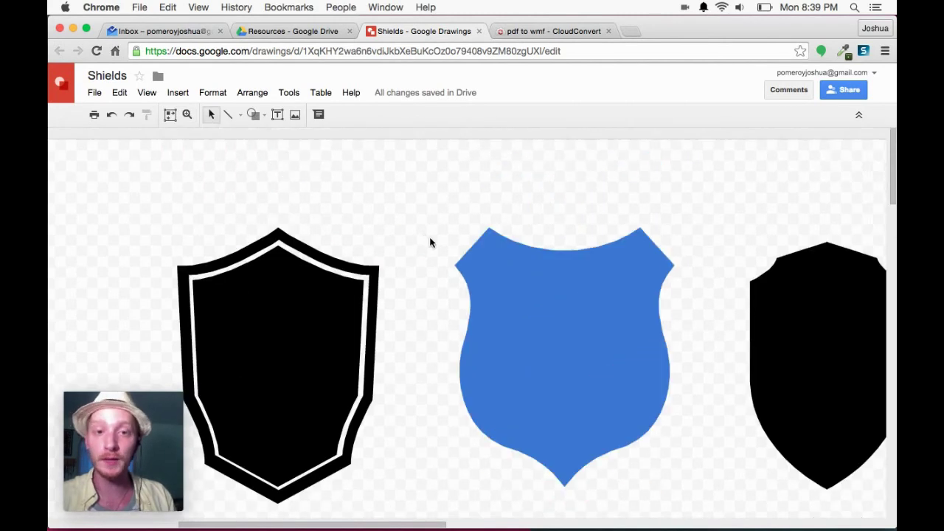
scroll(430, 242, "down", 1)
scroll(431, 244, "left", 5)
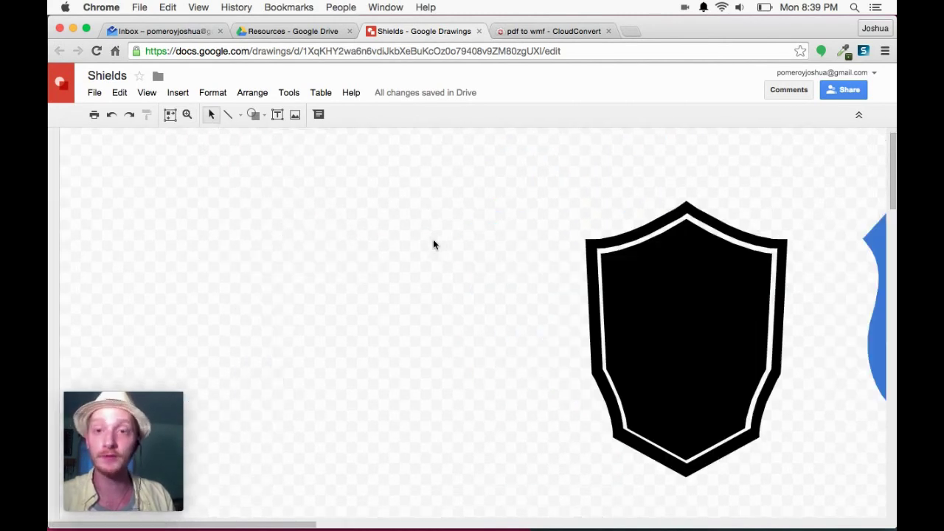
left_click(241, 115)
left_click(255, 213)
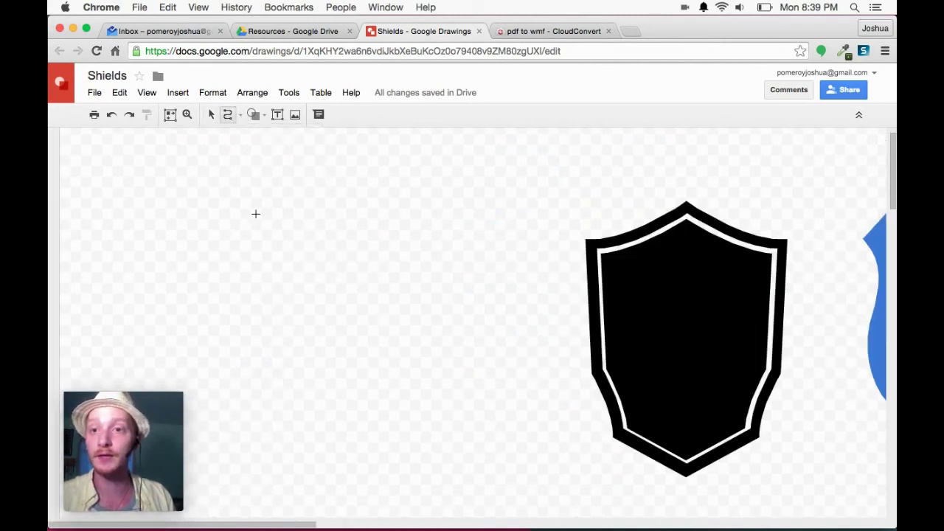
left_click(384, 220)
left_click(232, 325)
left_click(362, 439)
left_click(356, 313)
left_click(426, 276)
left_click(436, 211)
left_click(386, 218)
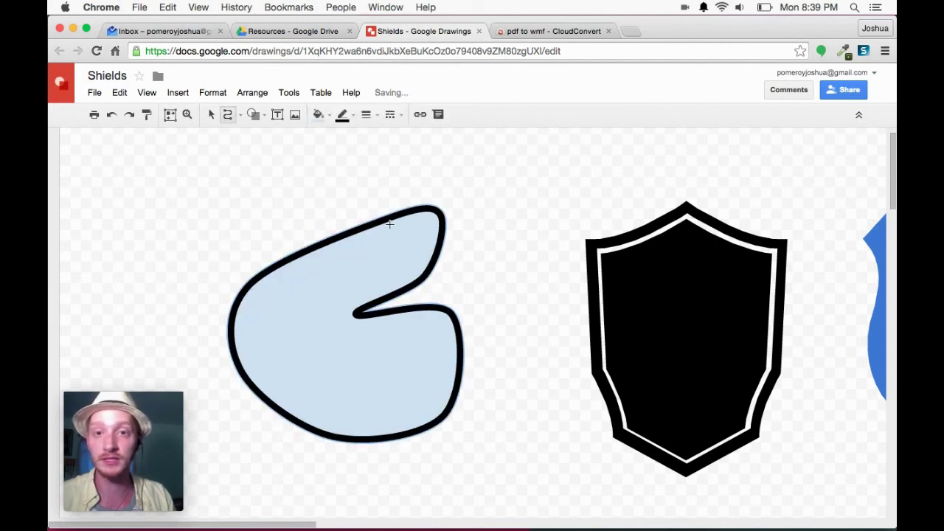
Give the blob a transparent outline and a blue fill.
left_click(340, 114)
left_click(348, 140)
left_click(318, 114)
left_click(398, 226)
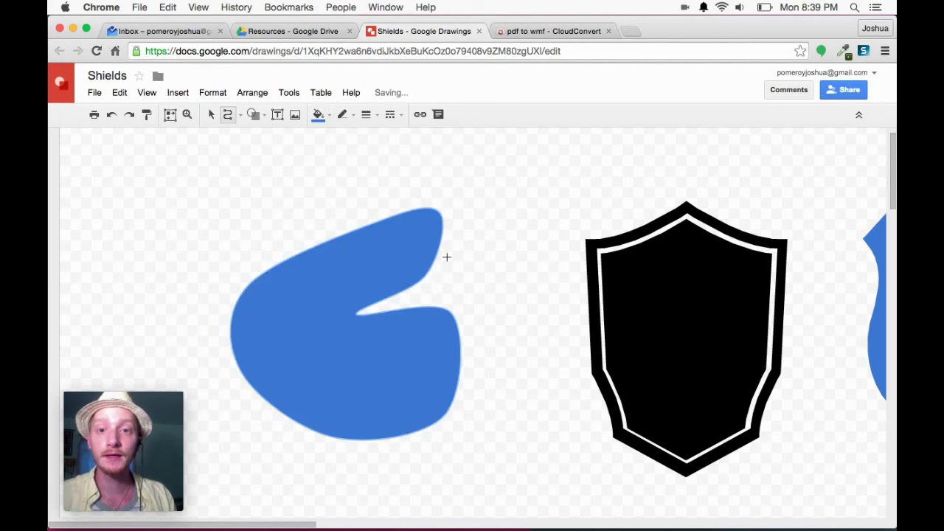
Edit the blob's points to smooth its top into a rounded edge.
left_click(388, 281)
double_click(391, 278)
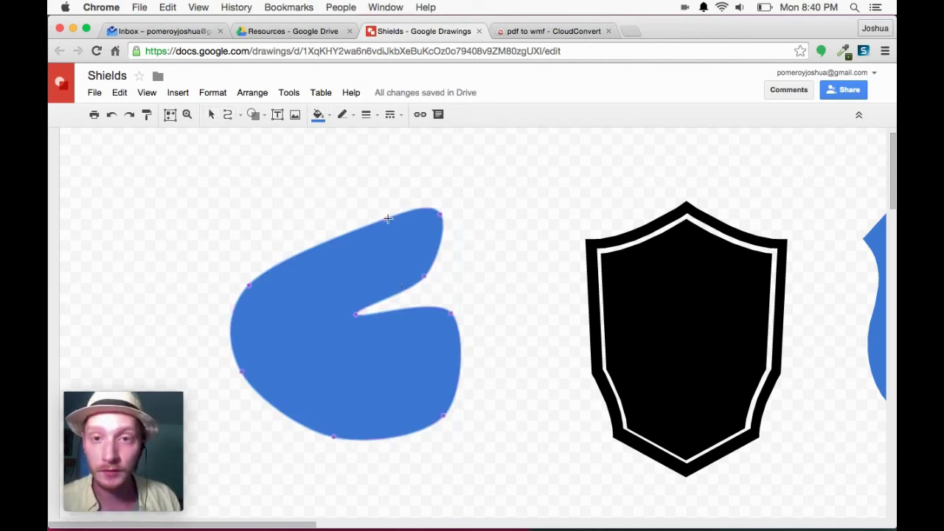
left_click_drag(388, 218, 313, 320)
left_click_drag(422, 275, 405, 263)
left_click_drag(355, 314, 469, 253)
left_click_drag(316, 322, 326, 229)
scroll(370, 288, "right", 10)
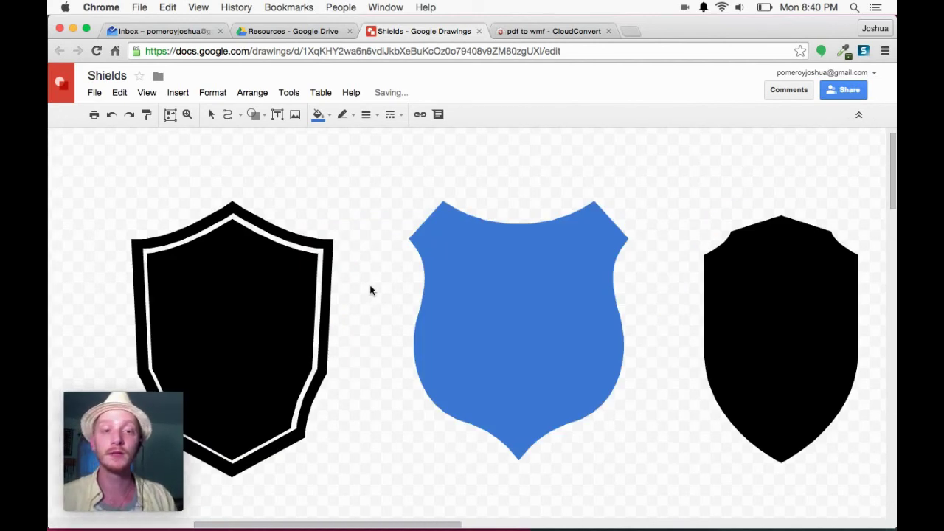
left_click(487, 297)
left_click(487, 297)
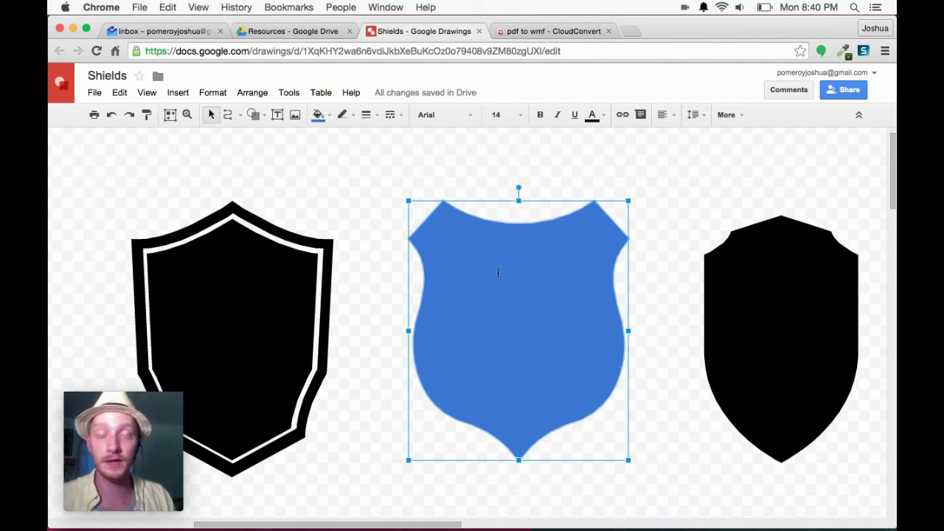
type("adhfg")
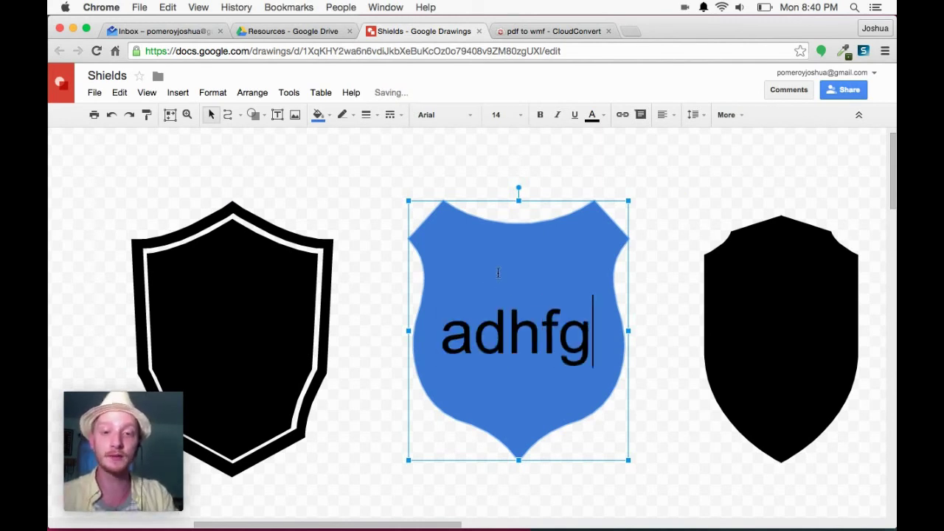
key("Return")
type("lajd")
key("super+a")
key("BackSpace")
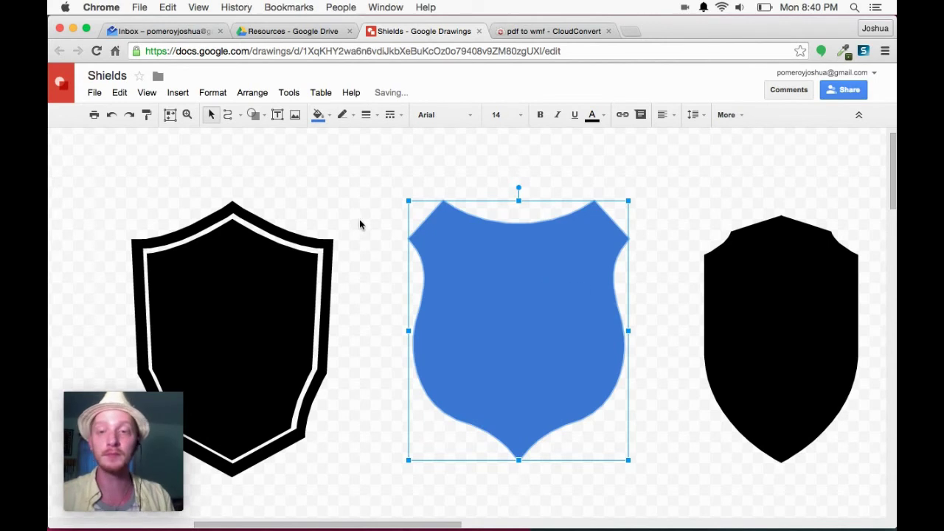
left_click(335, 187)
left_click(505, 263)
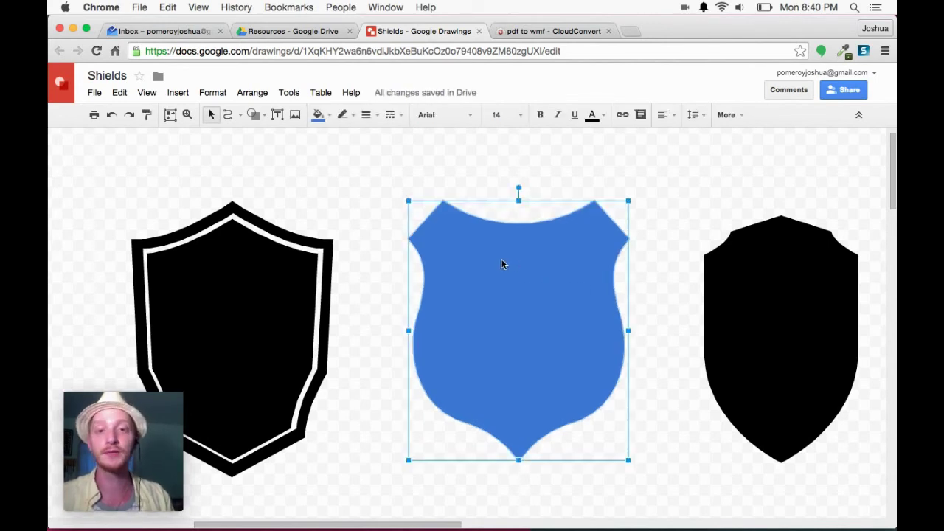
Draw a rectangle over the top of the black shield.
left_click(253, 114)
mouse_move(260, 137)
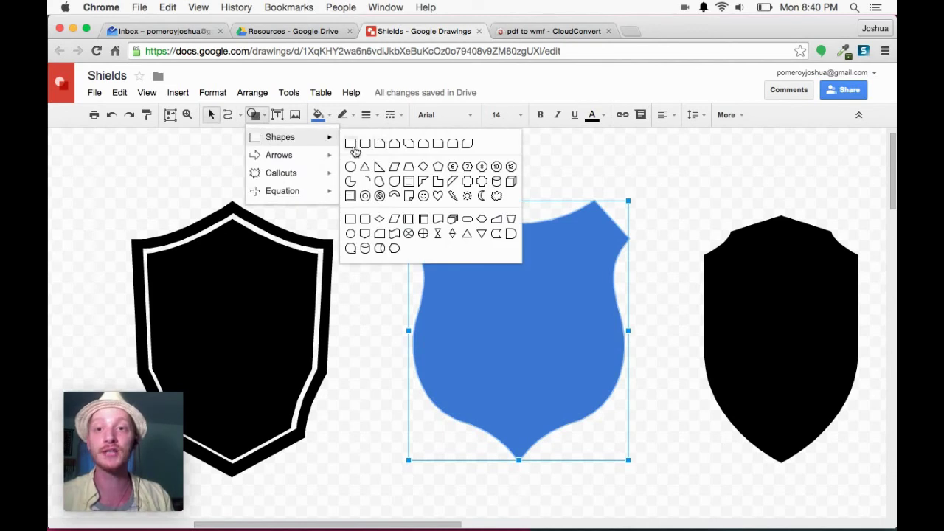
left_click(351, 145)
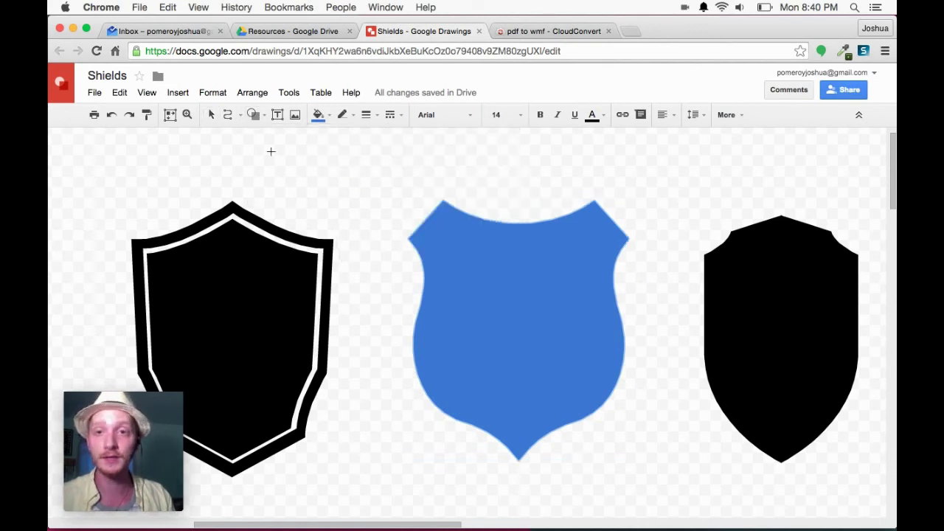
left_click_drag(264, 147, 391, 273)
left_click_drag(385, 203, 308, 205)
scroll(402, 236, "left", 10)
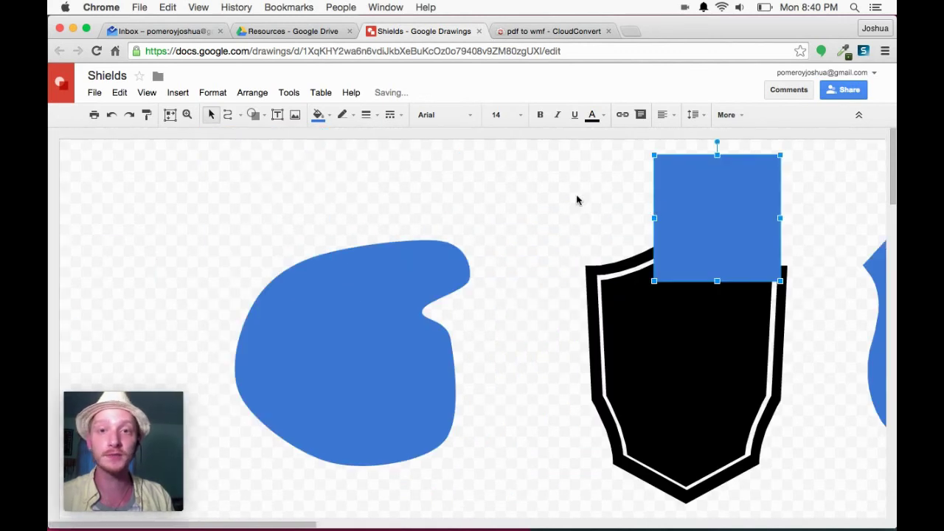
left_click(716, 214)
type("asdkjg")
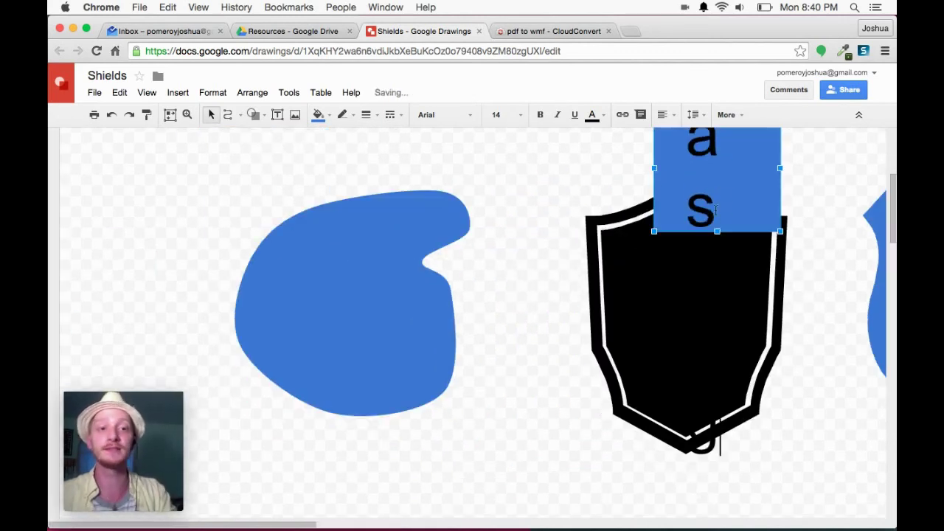
key("ctrl+z")
scroll(716, 212, "up", 2)
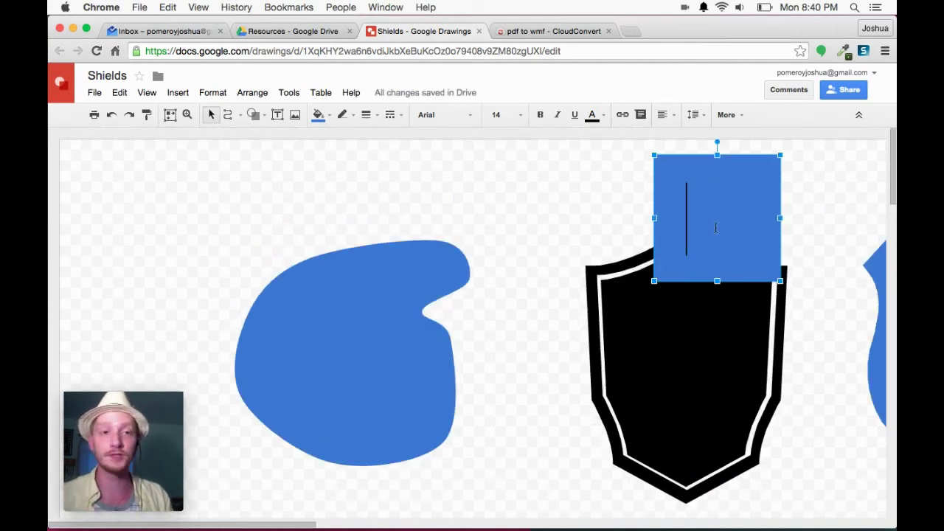
Move the rectangle to the page's top left, widen it, and delete the blue blob.
left_click_drag(693, 171, 130, 172)
left_click_drag(215, 222, 502, 221)
left_click_drag(401, 362, 453, 431)
key("BackSpace")
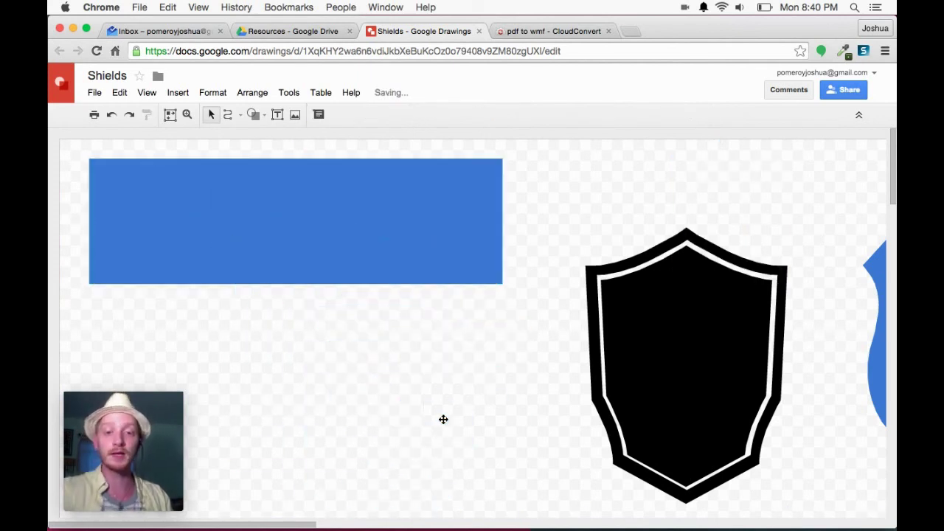
Type DOWNLOAD into the blue box, centred horizontally and vertically.
left_click(388, 250)
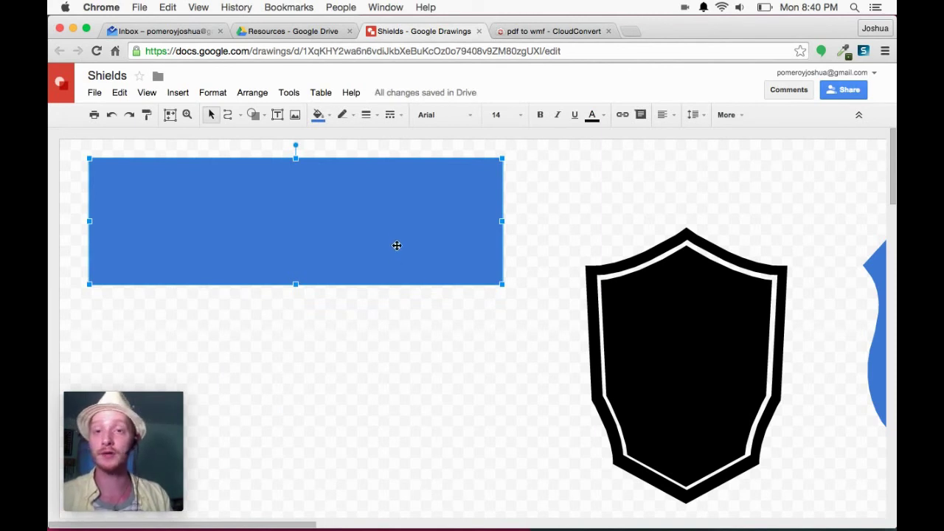
double_click(397, 238)
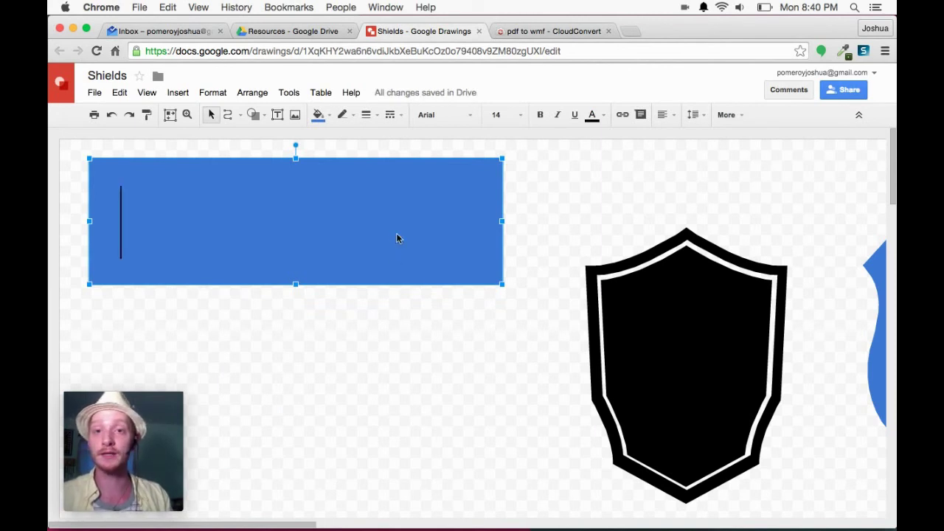
left_click(672, 116)
left_click(684, 138)
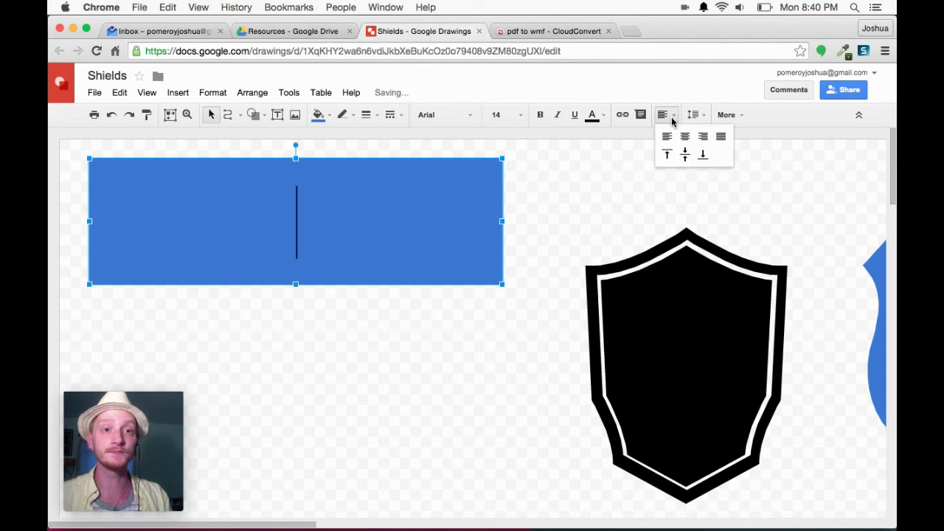
left_click(685, 155)
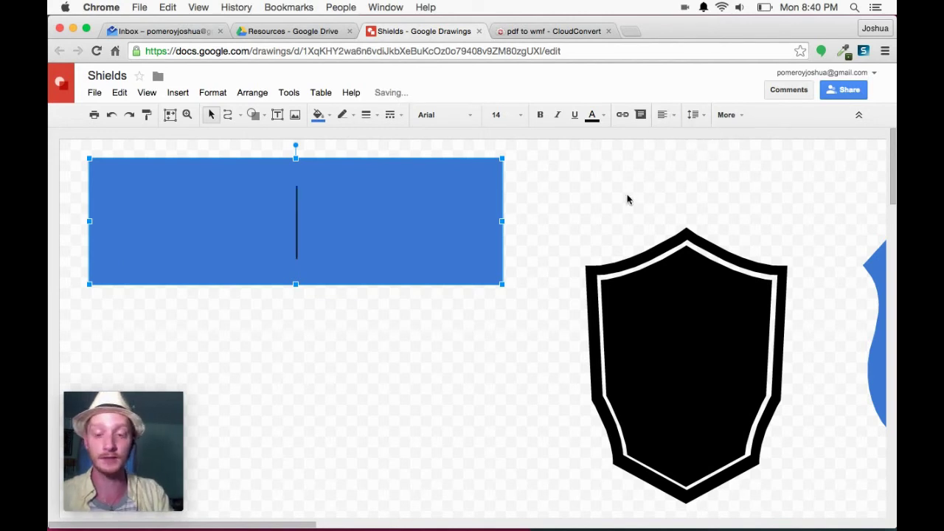
type("DOW")
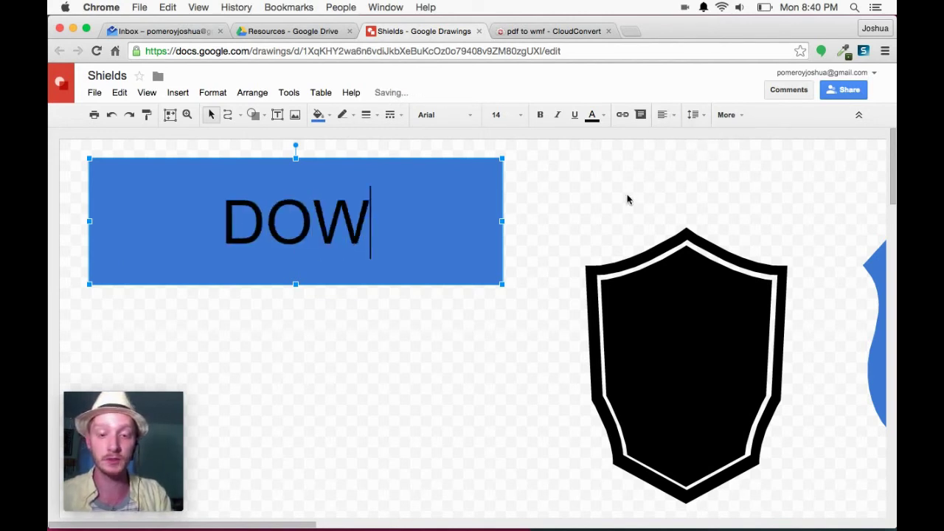
type("NLOAD")
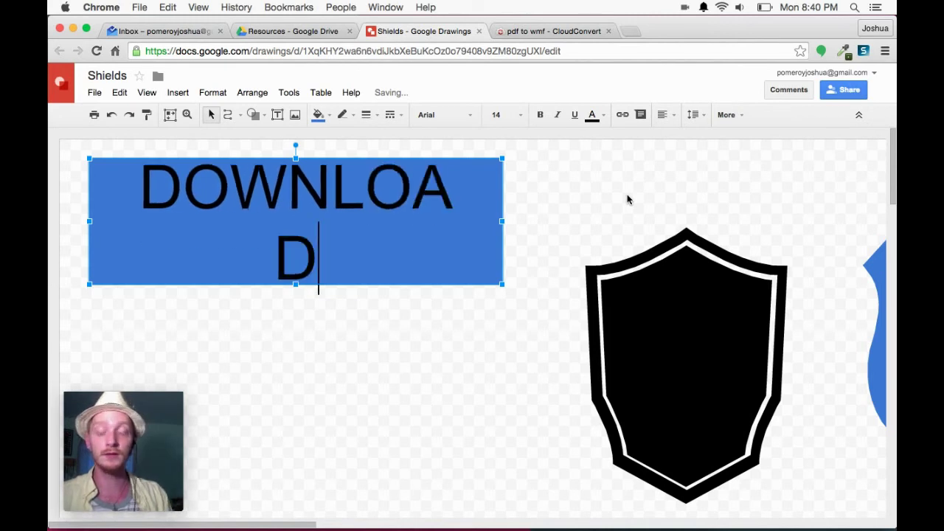
key("super+a")
Make the DOWNLOAD text 12-point, bold and white.
left_click(521, 115)
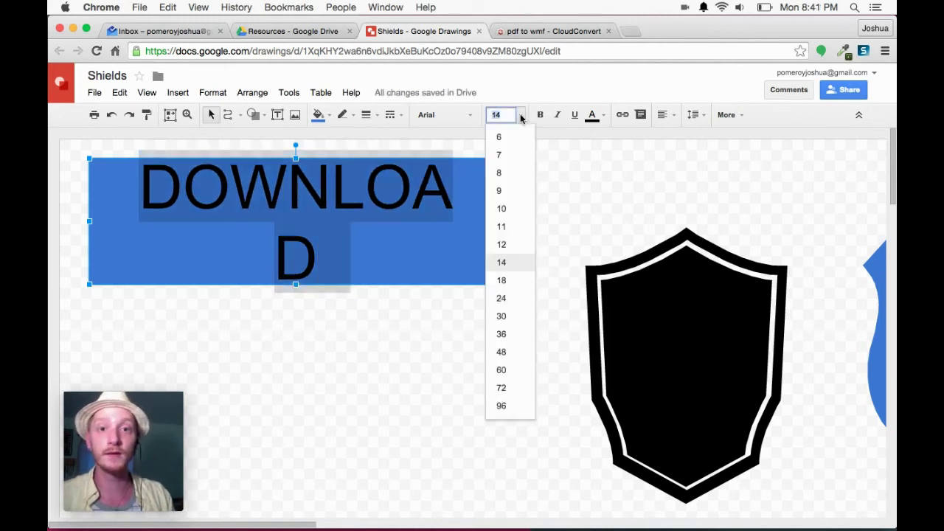
left_click(507, 247)
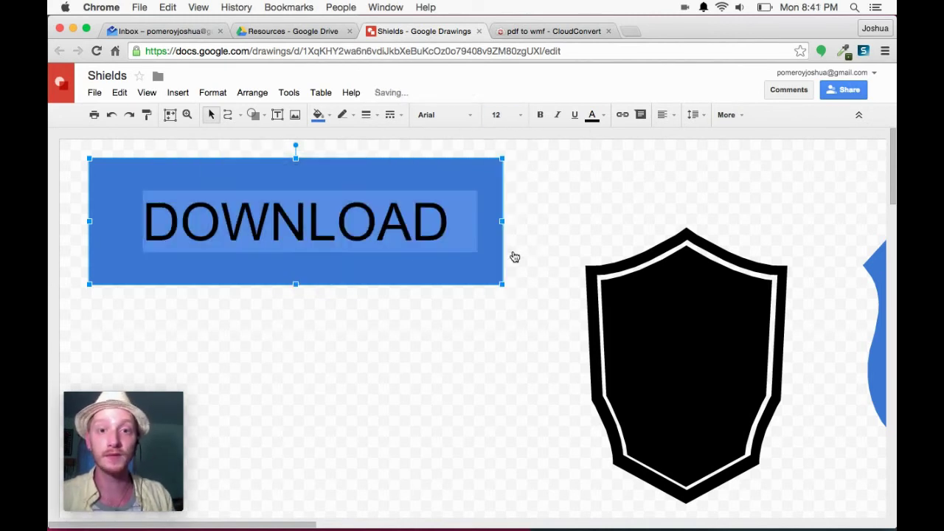
left_click(540, 114)
left_click(540, 190)
left_click(487, 220)
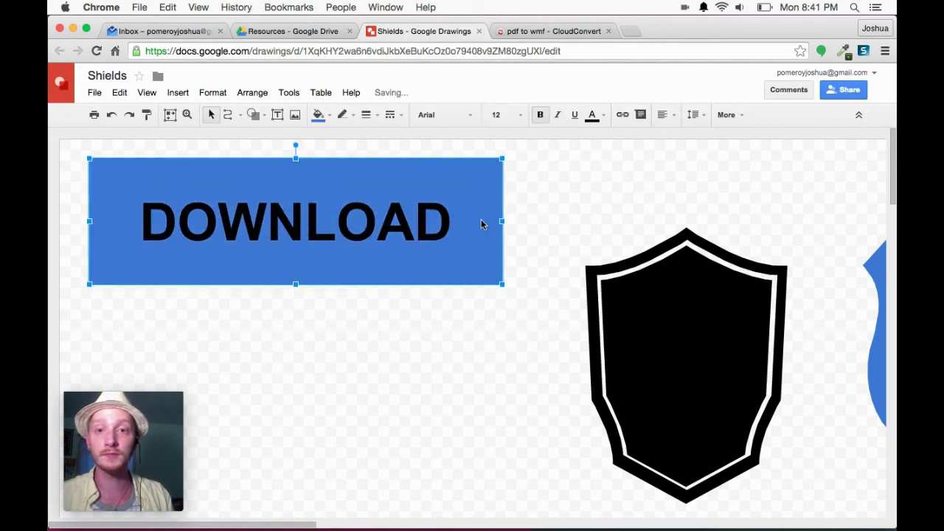
left_click(594, 116)
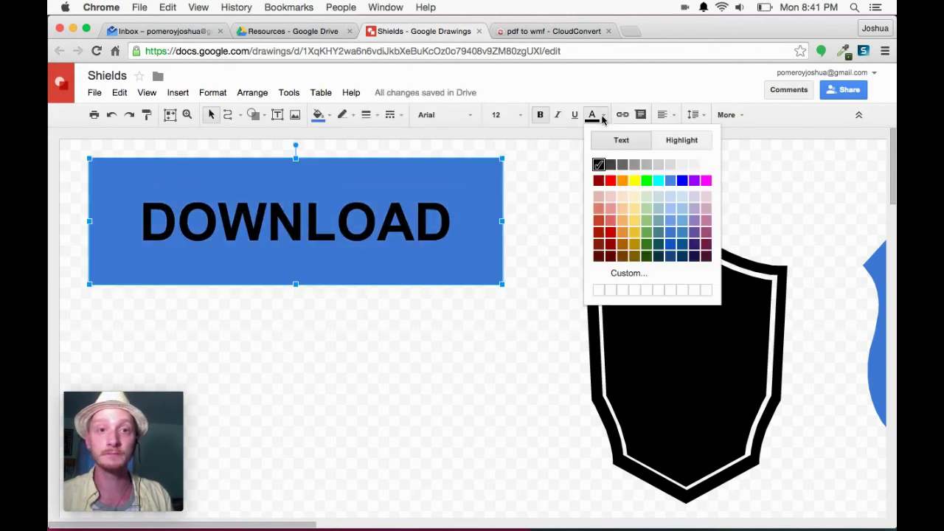
left_click(706, 164)
left_click(538, 205)
key("super+alt+minus")
key("super+alt+minus")
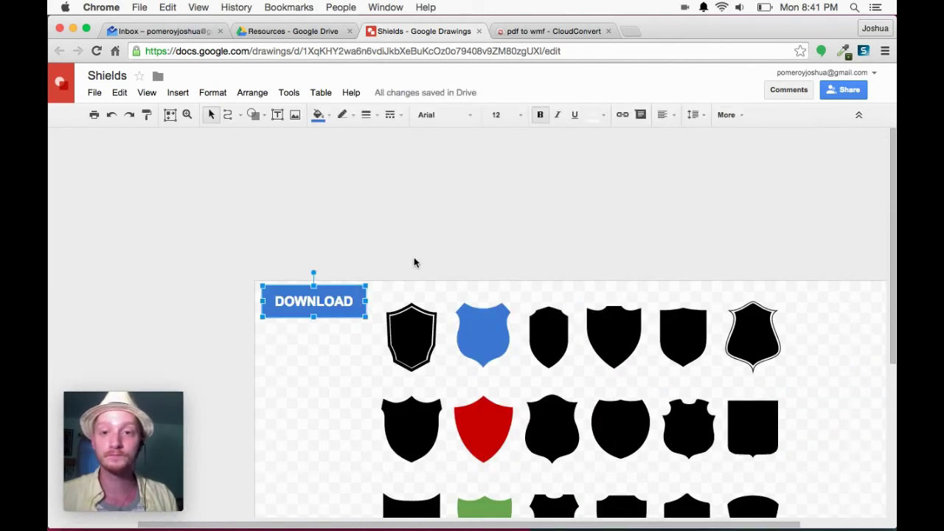
scroll(350, 256, "down", 5)
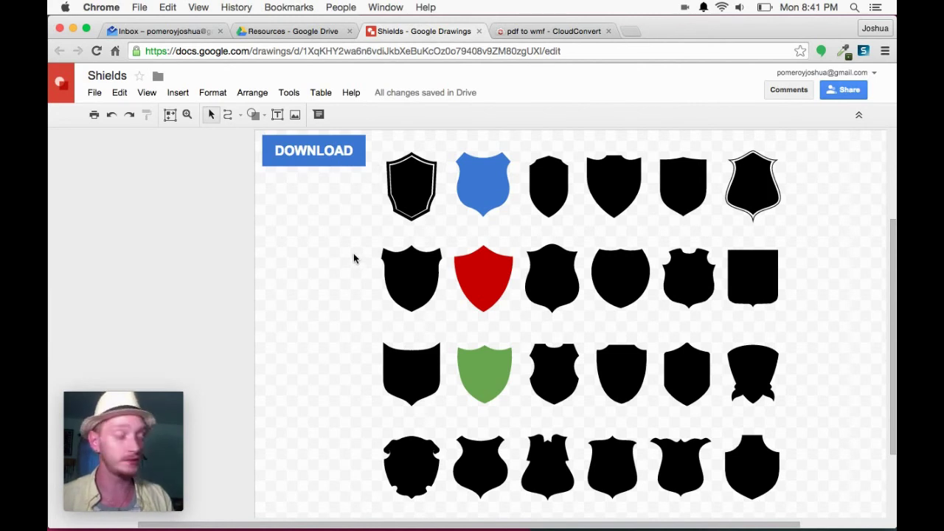
left_click(362, 160)
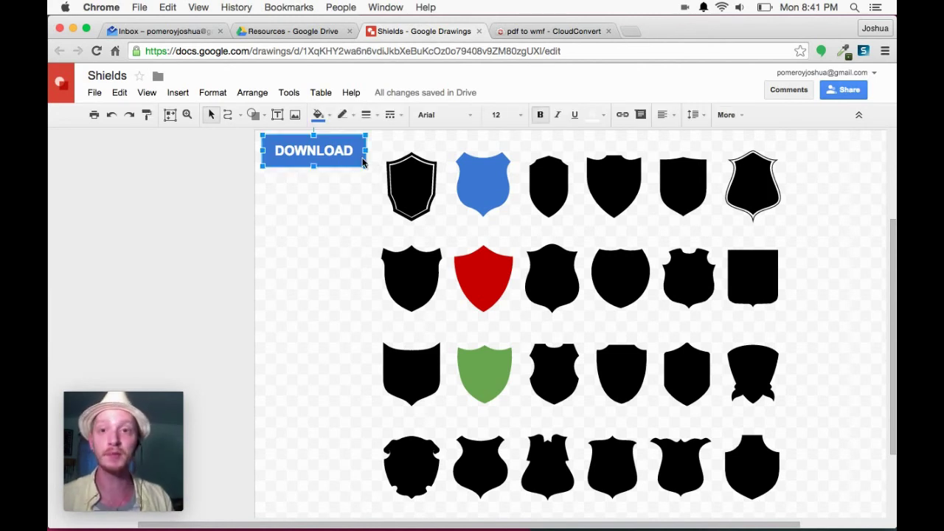
Delete the DOWNLOAD box from the Shields drawing.
left_click(337, 256)
left_click(358, 164)
key("Delete")
Return to the already open Shields drawing and close the duplicate Untitled copy.
left_click(560, 31)
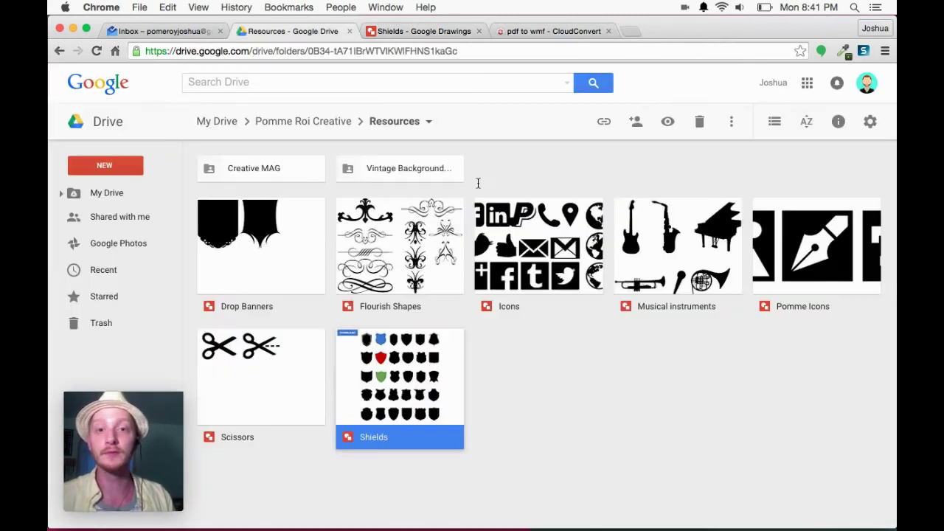
left_click(295, 31)
double_click(411, 409)
left_click(549, 31)
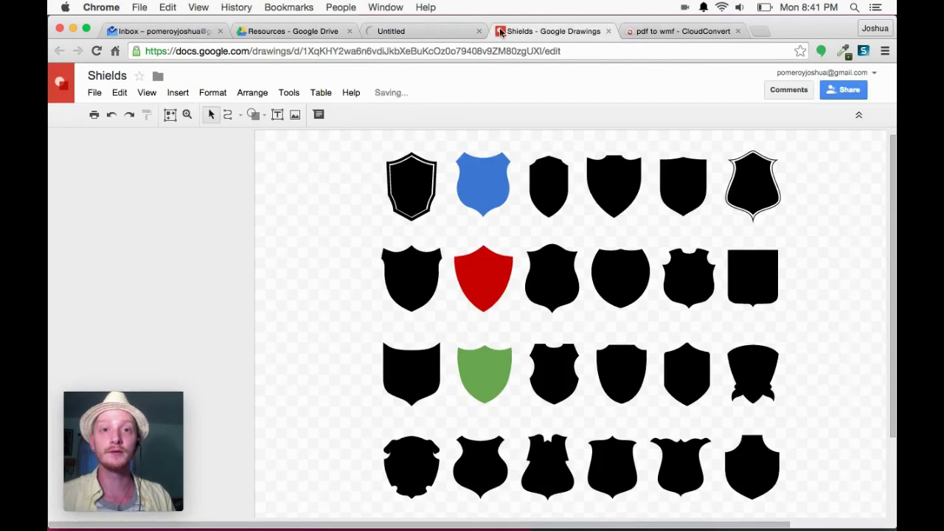
left_click(479, 30)
Fill the blue, red and green shields with black, then return to Drive's Resources folder.
left_click_drag(495, 146, 491, 396)
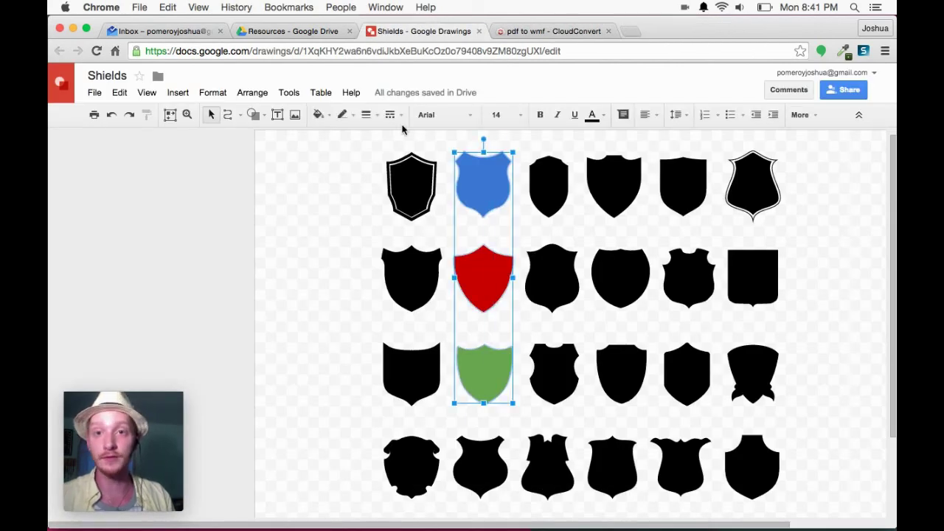
left_click(318, 114)
left_click(323, 153)
left_click(316, 213)
key("super+alt+minus")
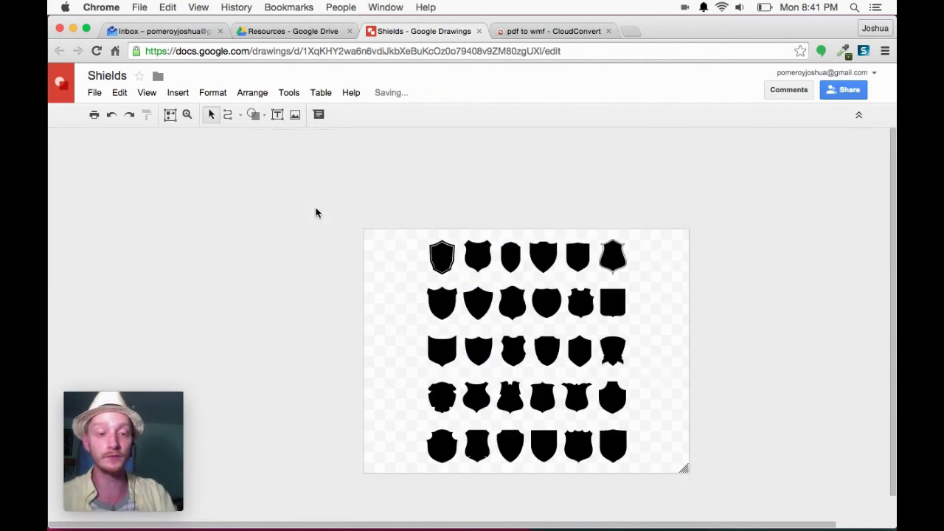
left_click(314, 33)
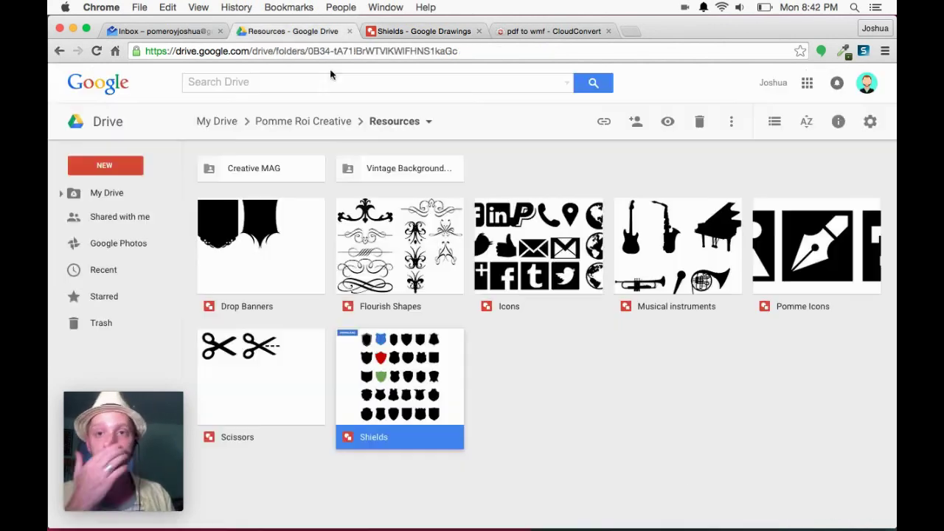
left_click(545, 379)
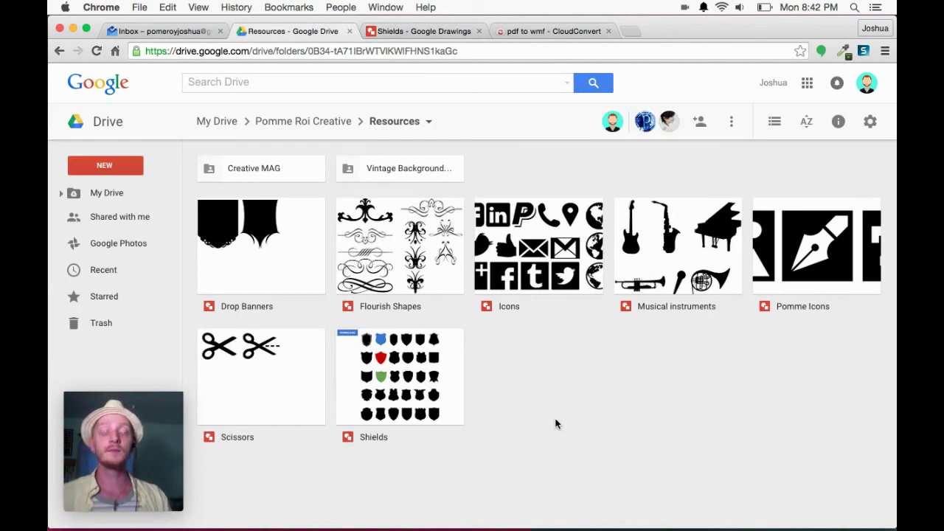
double_click(691, 259)
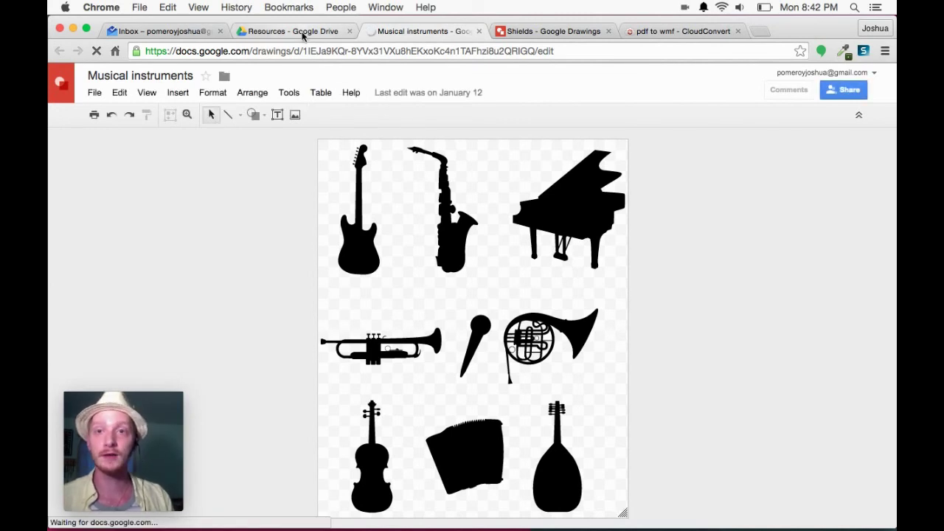
left_click(566, 230)
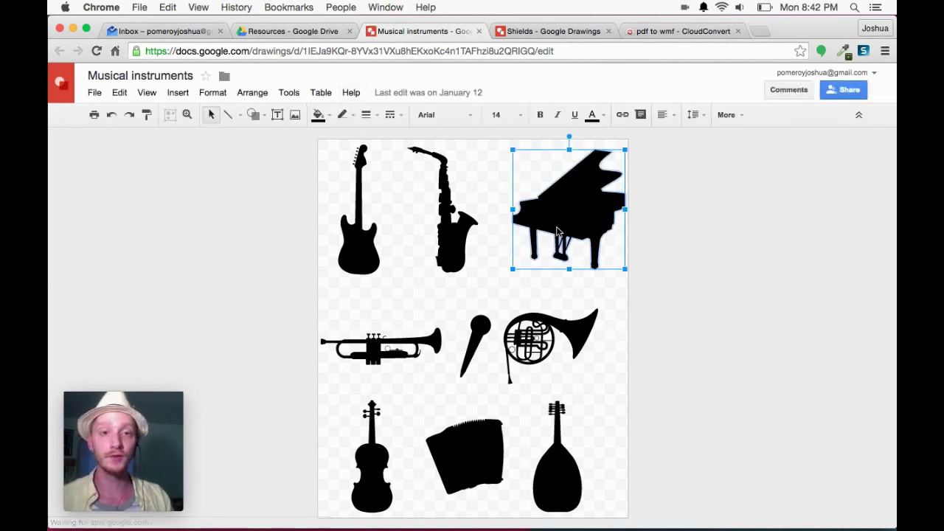
left_click(479, 32)
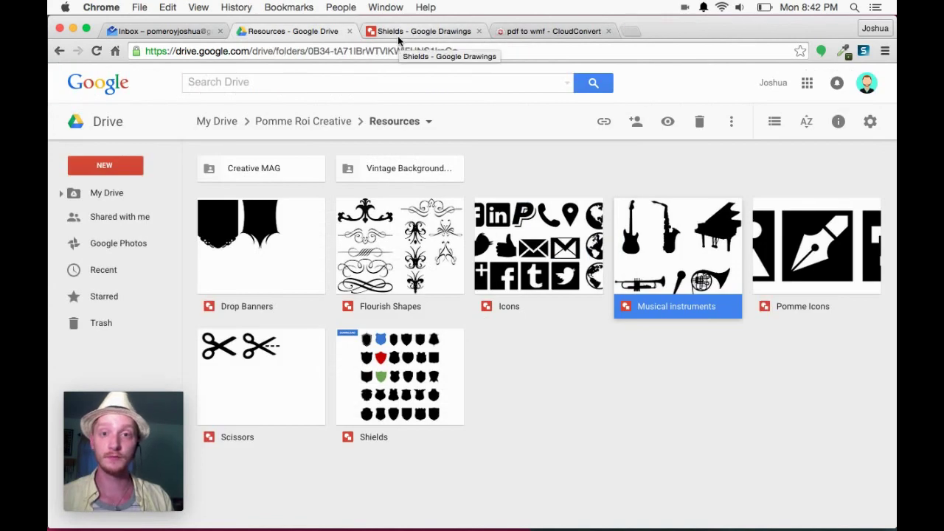
Check the finished Shields.pdf to WMF conversion in CloudConvert, then bring iDraw forward.
left_click(598, 400)
left_click(549, 31)
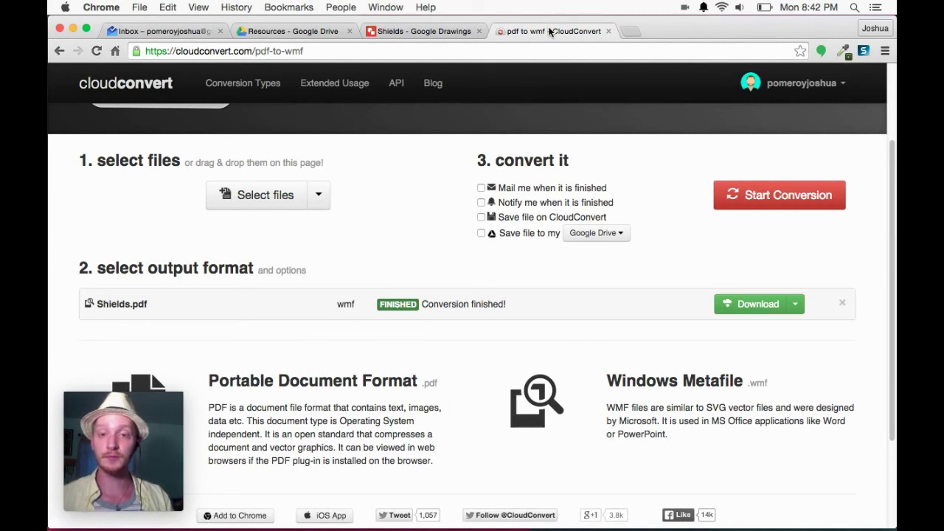
mouse_move(582, 512)
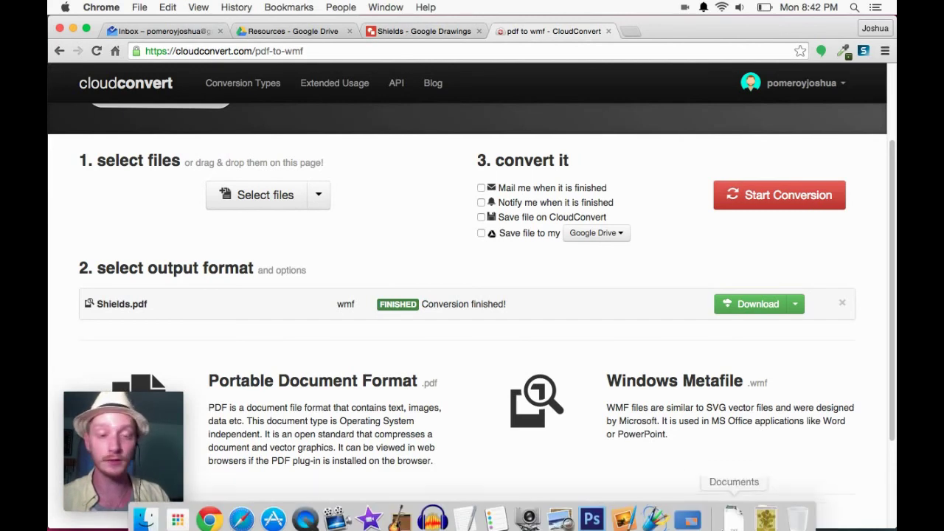
left_click(657, 514)
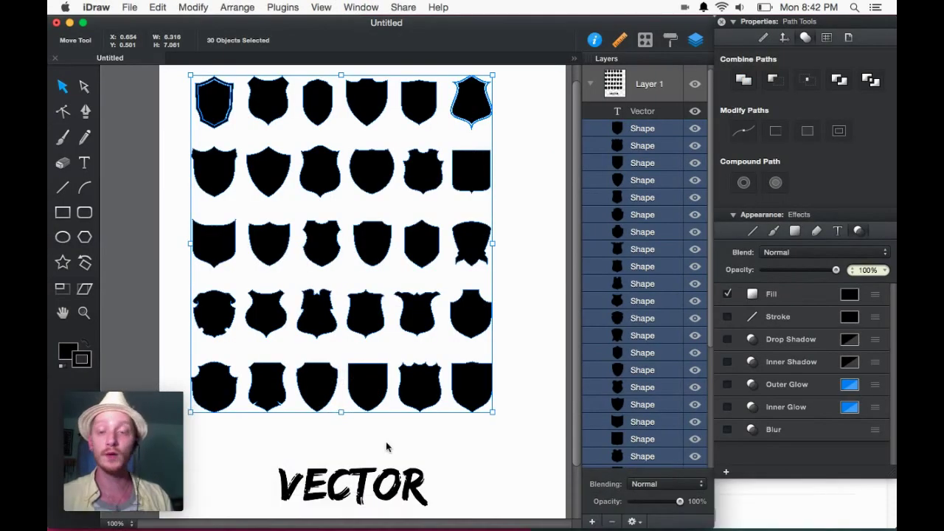
Nudge the VECTOR text up slightly and set the canvas zoom to 150%.
left_click(389, 483)
scroll(474, 451, "down", 2)
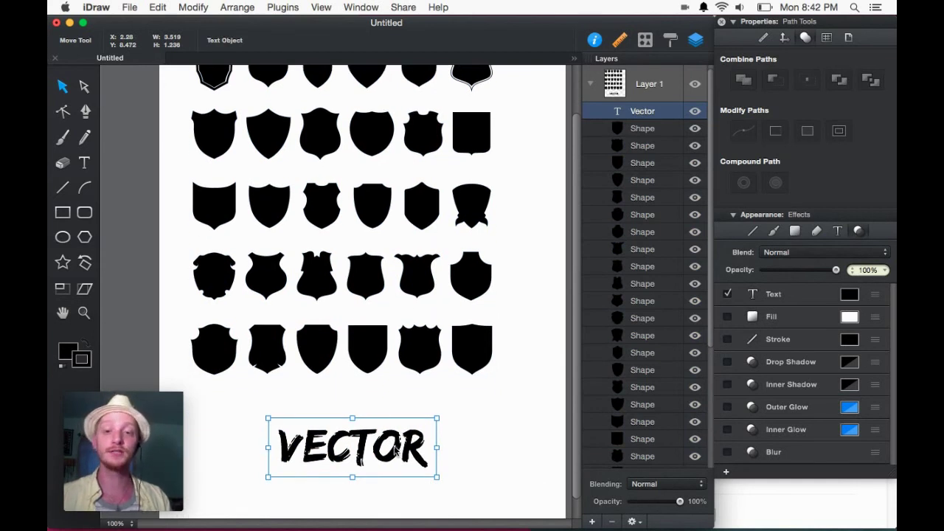
left_click_drag(392, 450, 389, 446)
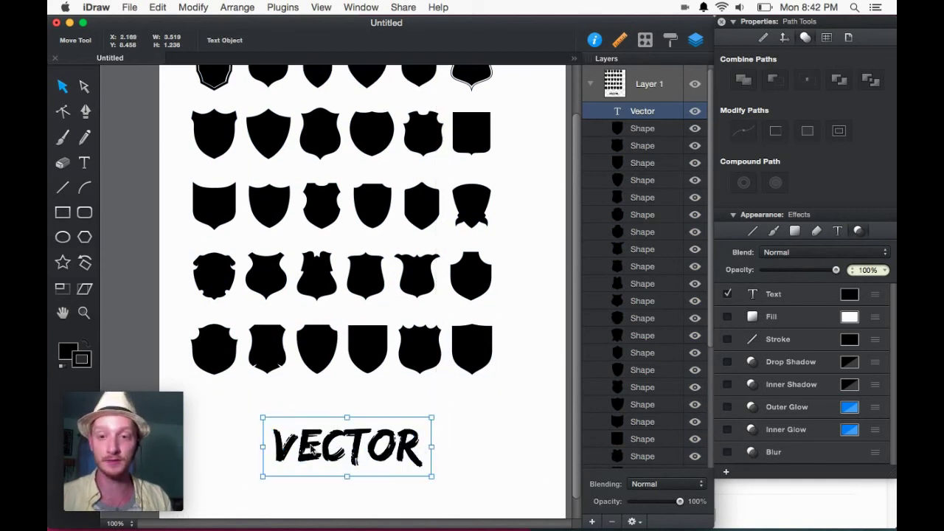
key("z")
left_click_drag(462, 410, 288, 481)
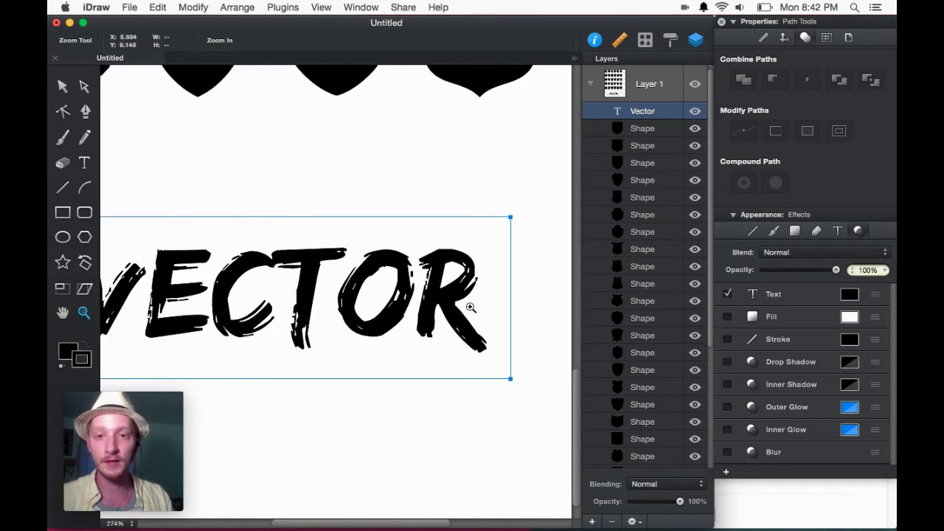
scroll(470, 307, "left", 3)
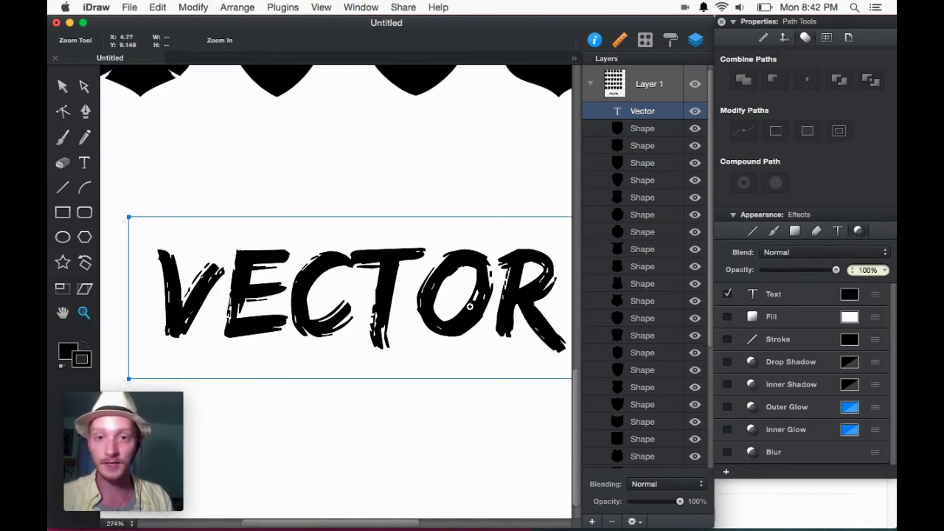
left_click(63, 86)
key("super+minus")
key("super+minus")
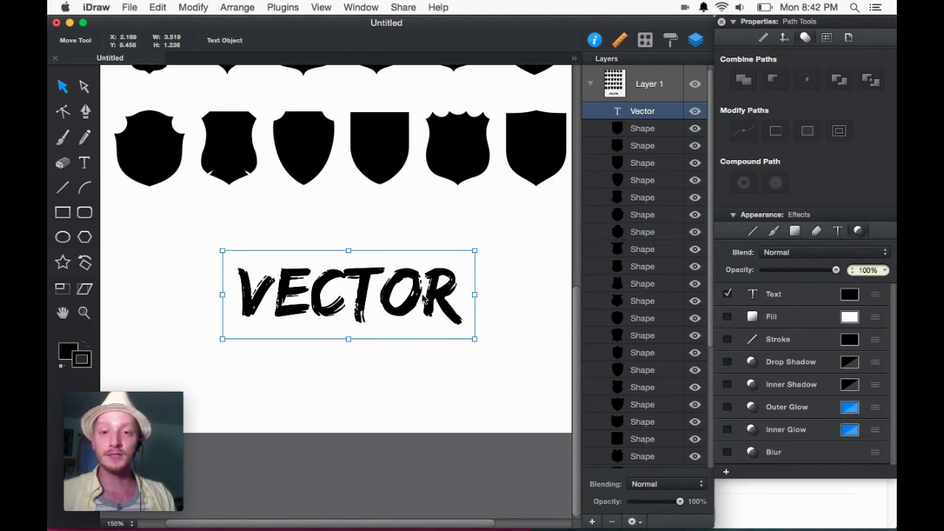
Select the whole VECTOR text and open Export with PDF for the selection.
double_click(424, 291)
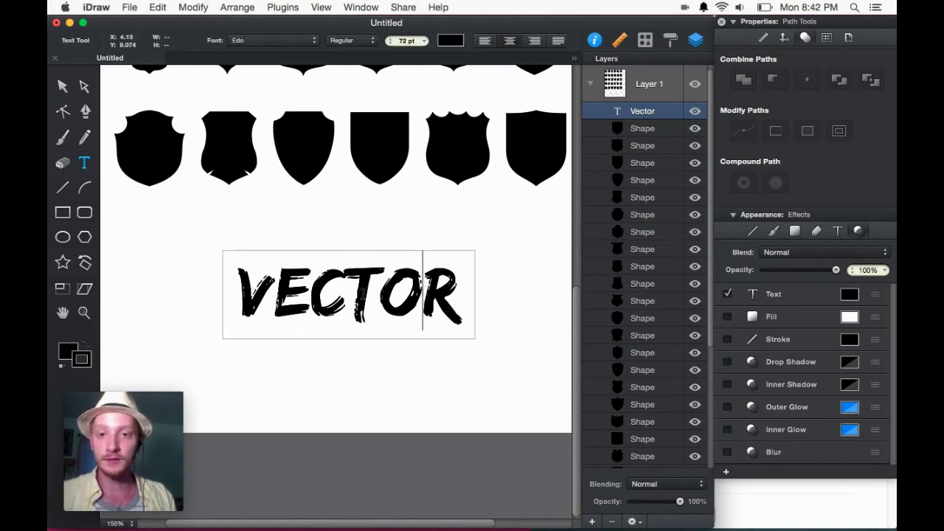
left_click_drag(351, 294, 225, 293)
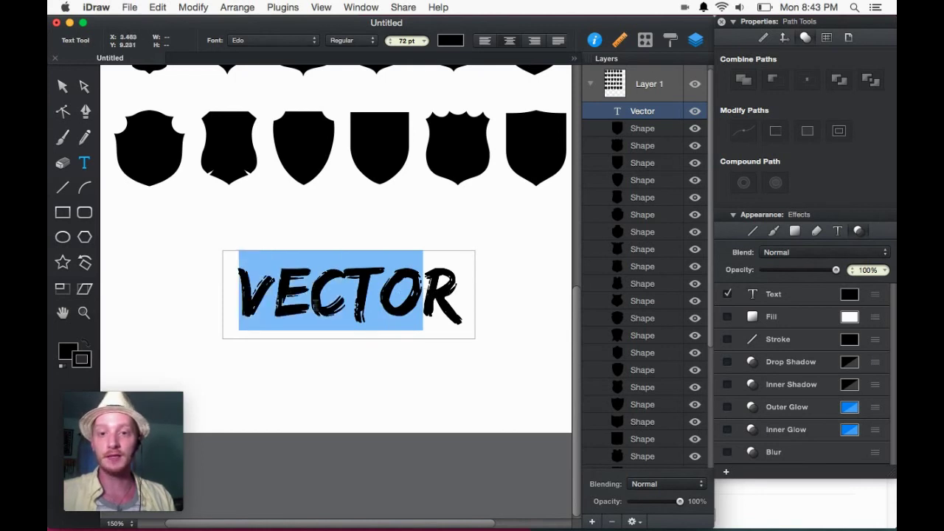
key("Escape")
key("super+shift+e")
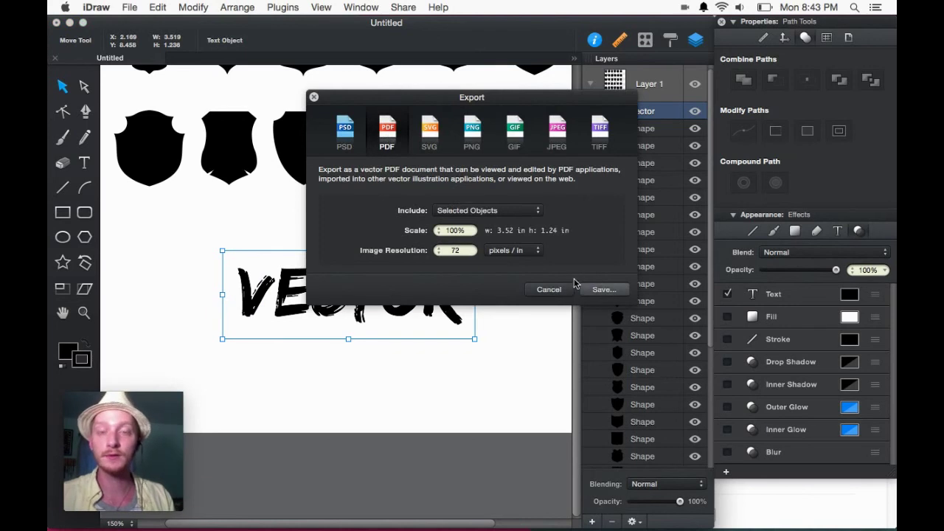
Continue the PDF export to saving, then bring Chrome's CloudConvert page forward.
key("Return")
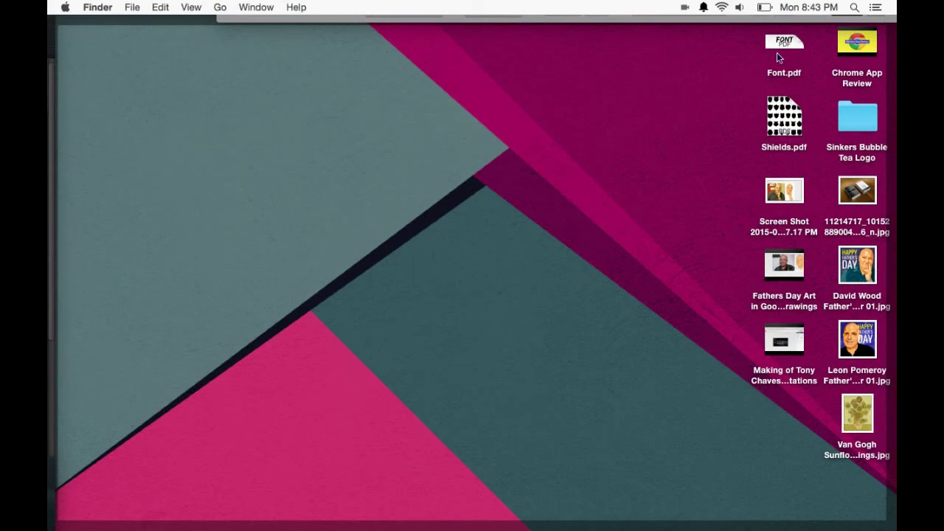
mouse_move(591, 525)
left_click(210, 524)
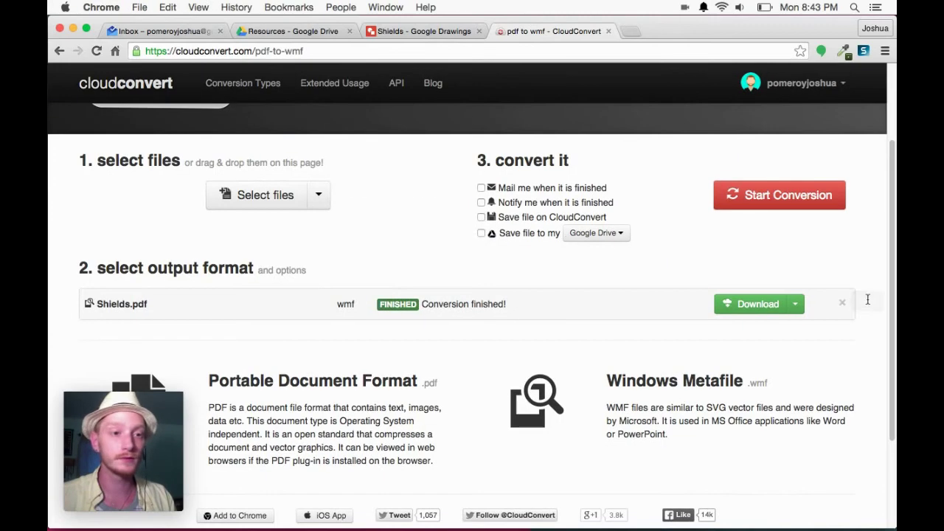
Add Font.pdf from the desktop to CloudConvert with wmf as the output format.
key("F11")
left_click_drag(781, 48, 301, 210)
key("F11")
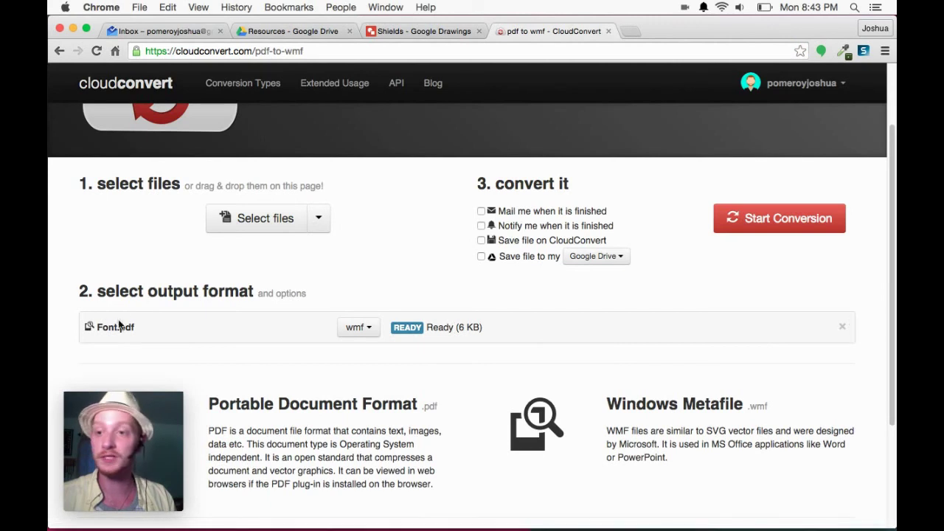
left_click(363, 329)
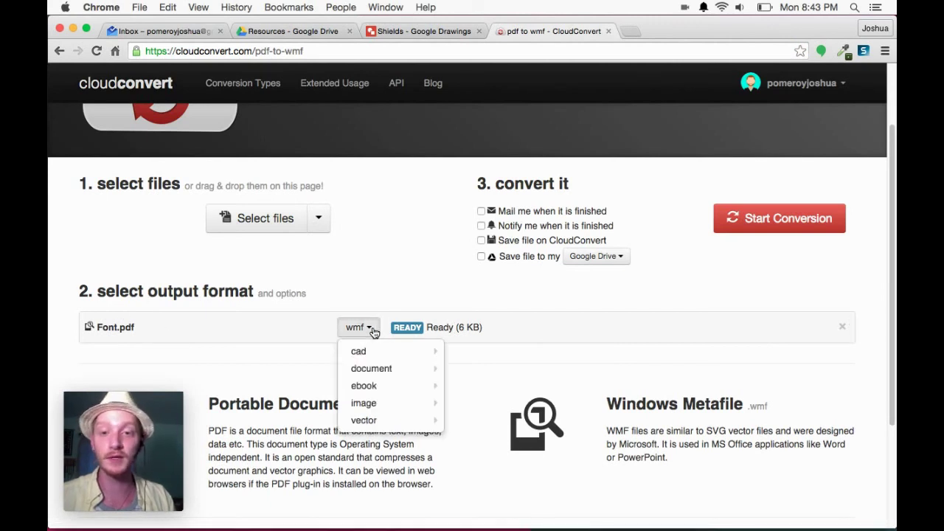
mouse_move(432, 403)
mouse_move(376, 420)
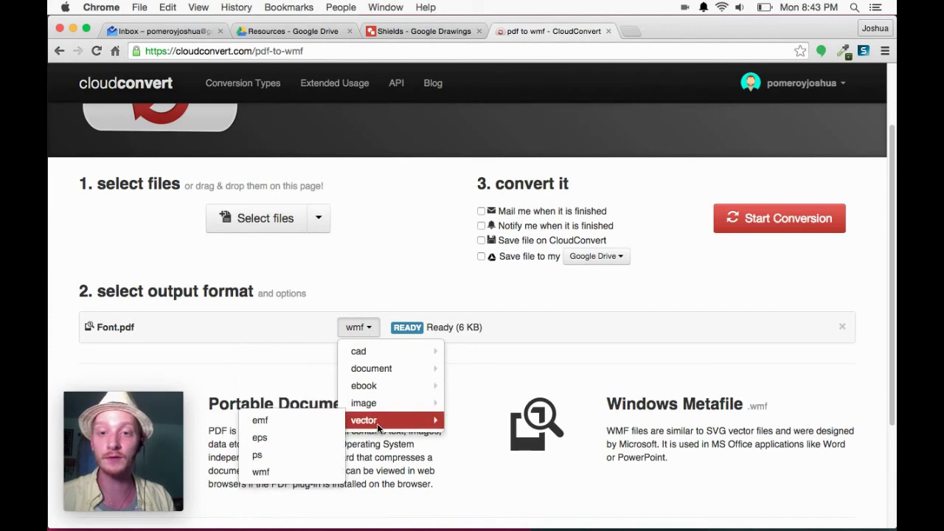
left_click(273, 470)
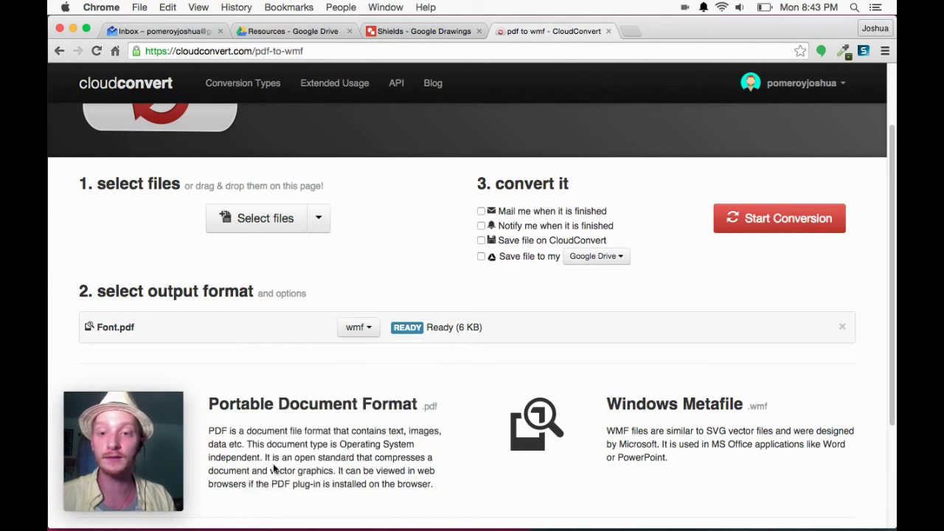
Convert Font.pdf to WMF and download Font.wmf.
left_click(801, 229)
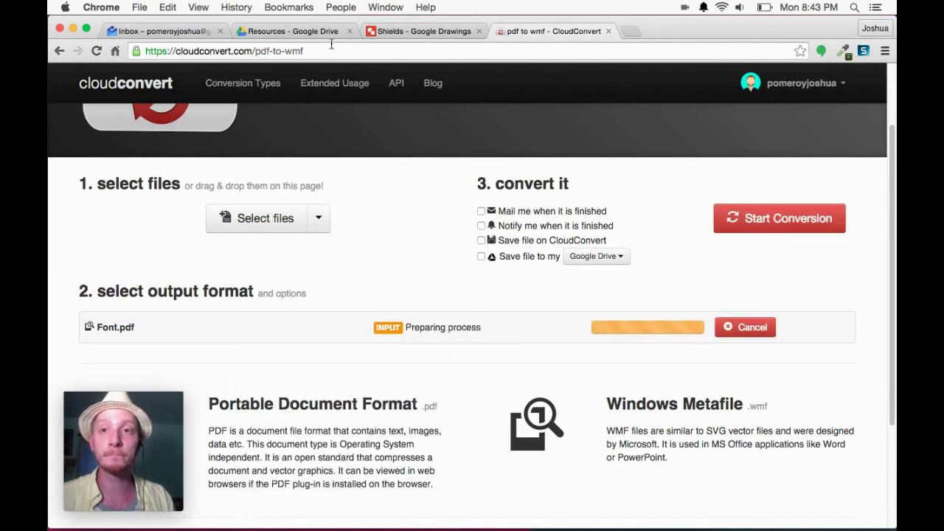
left_click(767, 510)
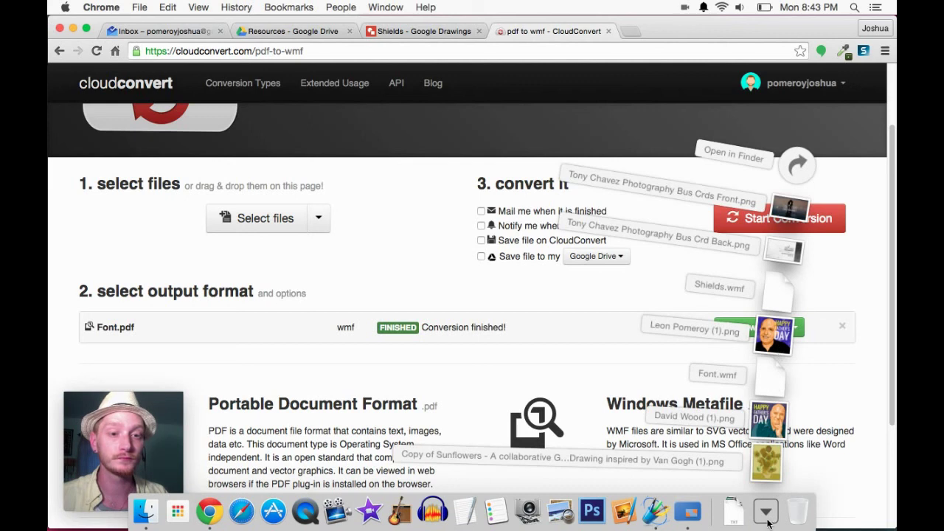
left_click(776, 395)
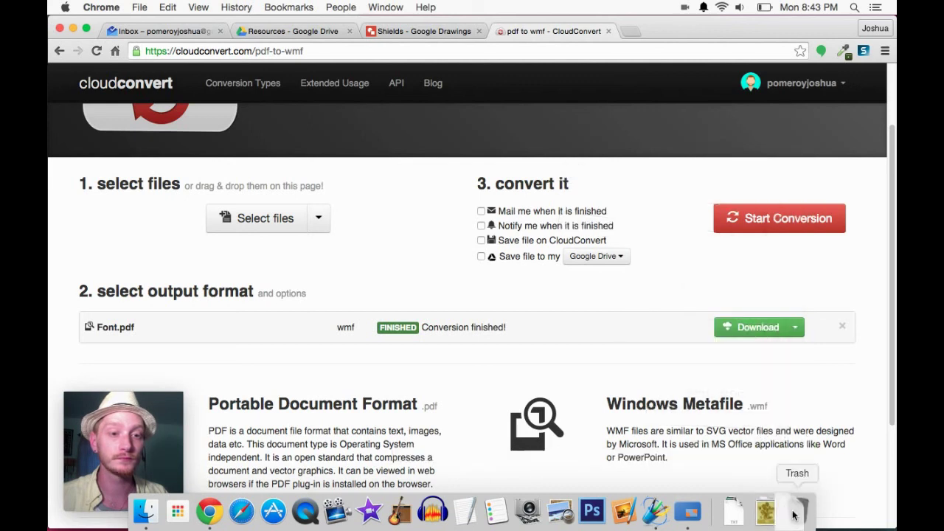
left_click(761, 329)
Upload Font.wmf from the downloads bar into Drive's Resources folder and select the converted Font file.
left_click(274, 31)
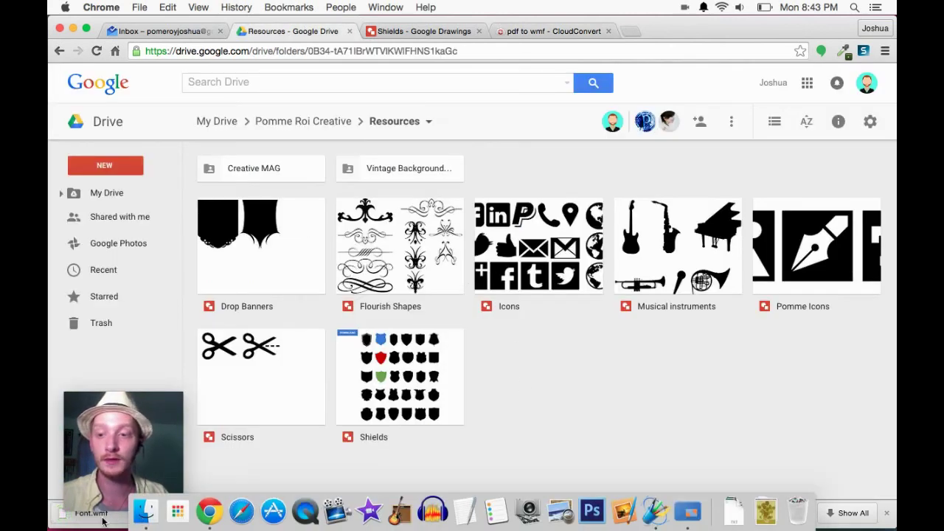
left_click_drag(217, 508, 597, 379)
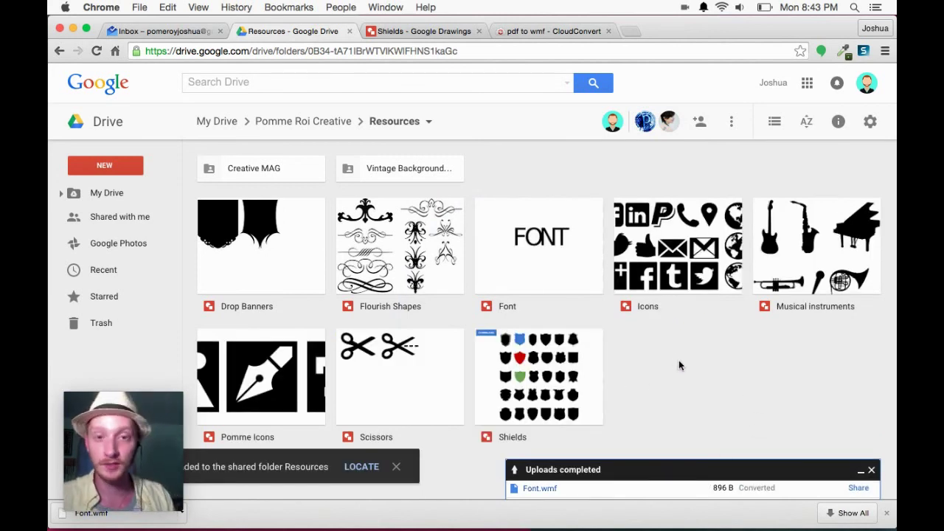
left_click(560, 265)
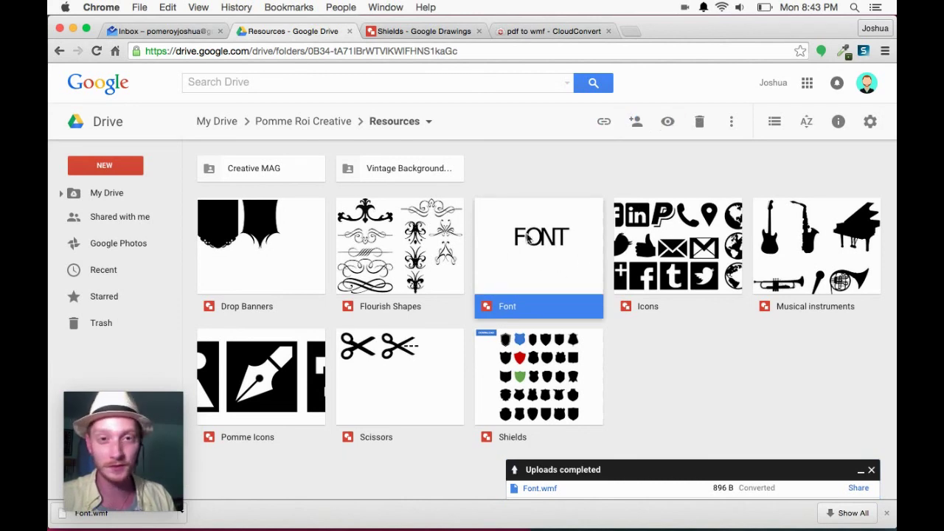
Open the Font drawing and select its FONT text box.
double_click(529, 238)
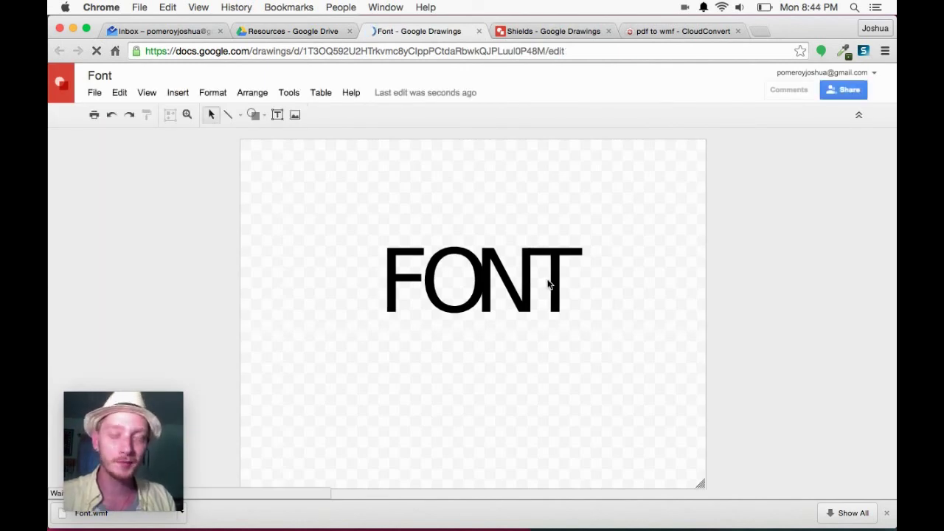
left_click(553, 277)
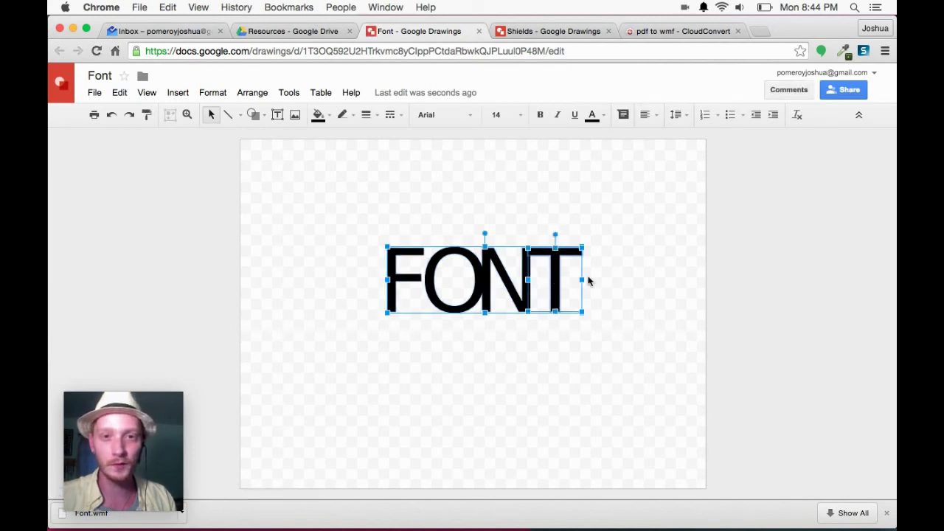
left_click(618, 282)
left_click(528, 279)
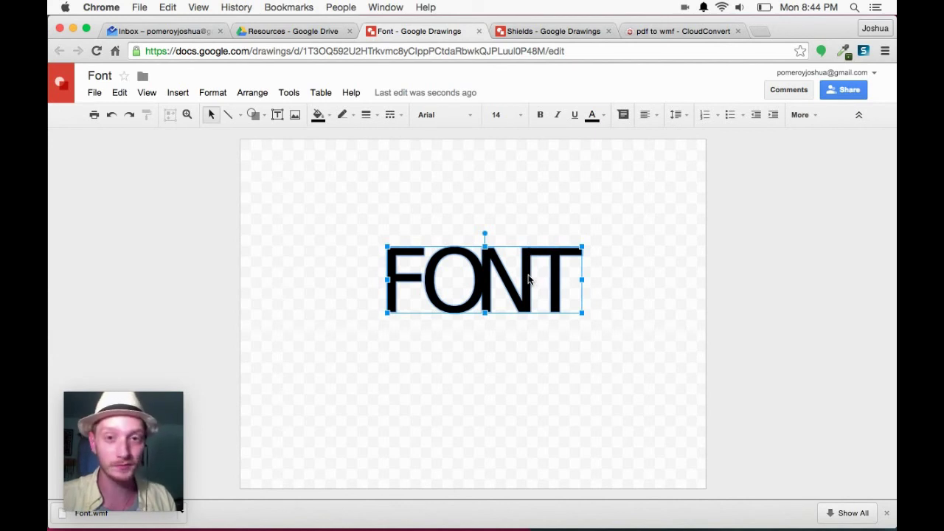
left_click(528, 279)
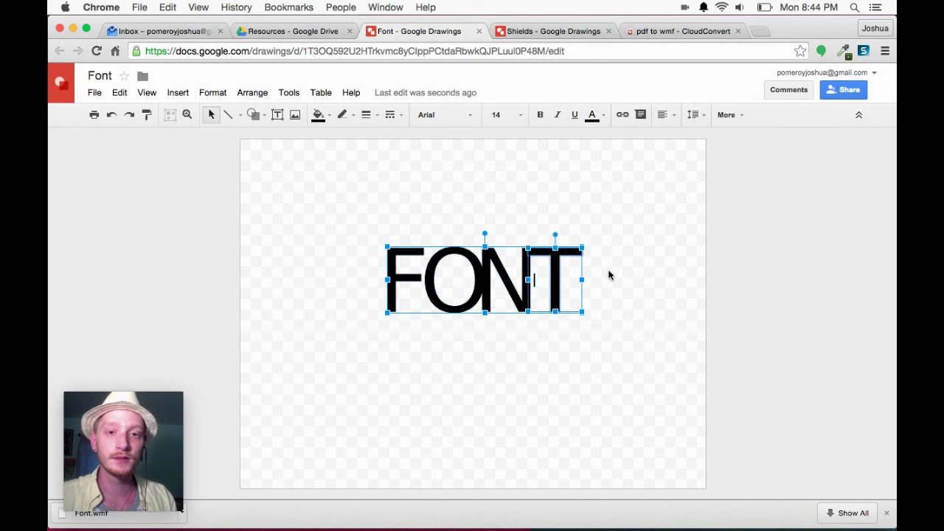
left_click(610, 278)
left_click(566, 266)
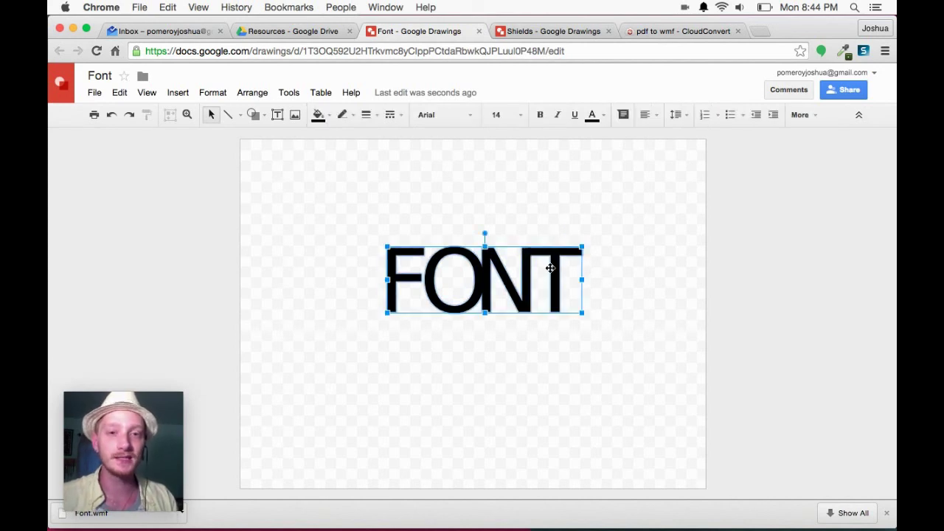
Drag the FONT letters apart, then undo the moves.
left_click_drag(562, 260, 664, 257)
left_click_drag(516, 243, 501, 280)
left_click_drag(434, 214, 423, 217)
left_click(352, 275)
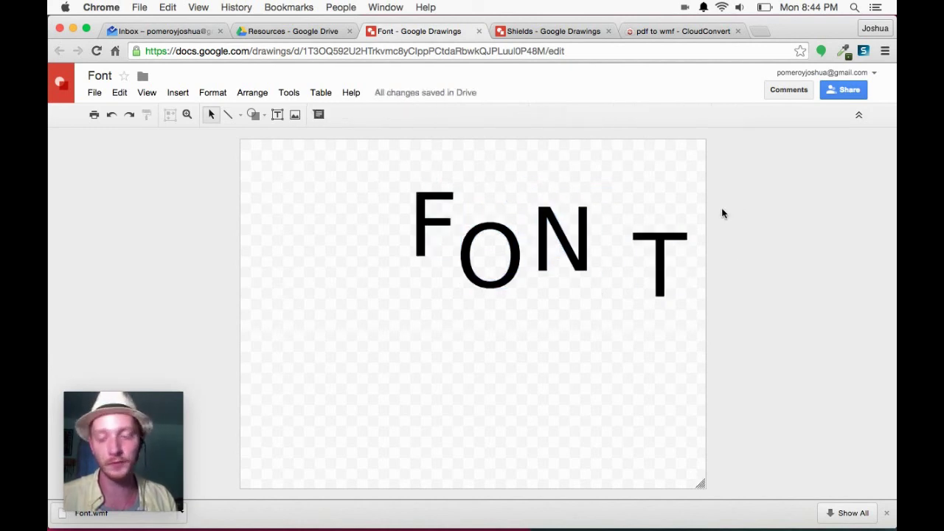
key("super+z")
key("super+z")
key("super+z")
key("super+z")
Delete all four FONT letters and close the Font drawing.
left_click(577, 334)
left_click_drag(662, 171, 362, 273)
key("Delete")
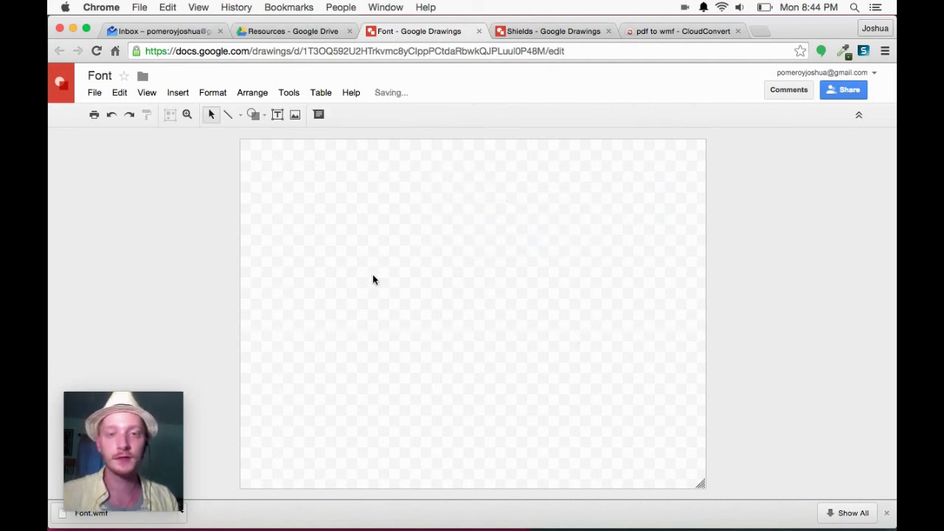
key("F11")
key("F11")
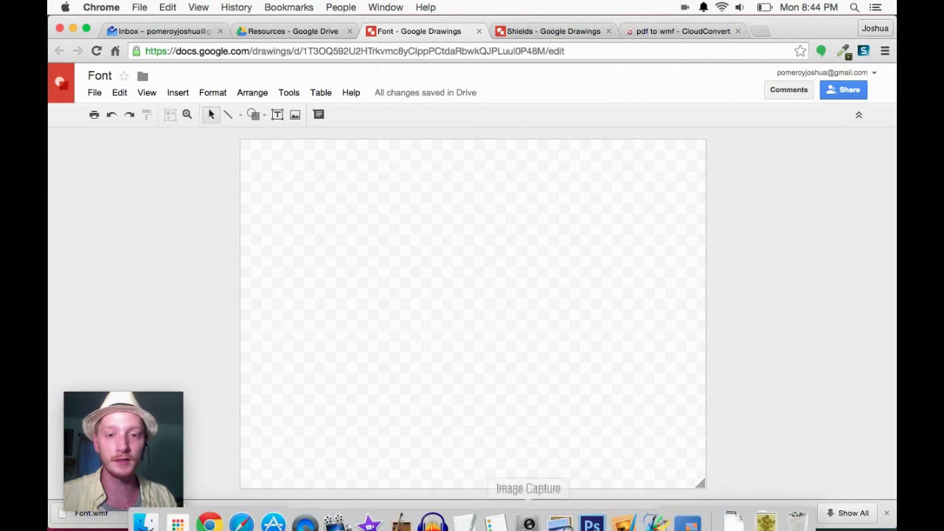
left_click(479, 31)
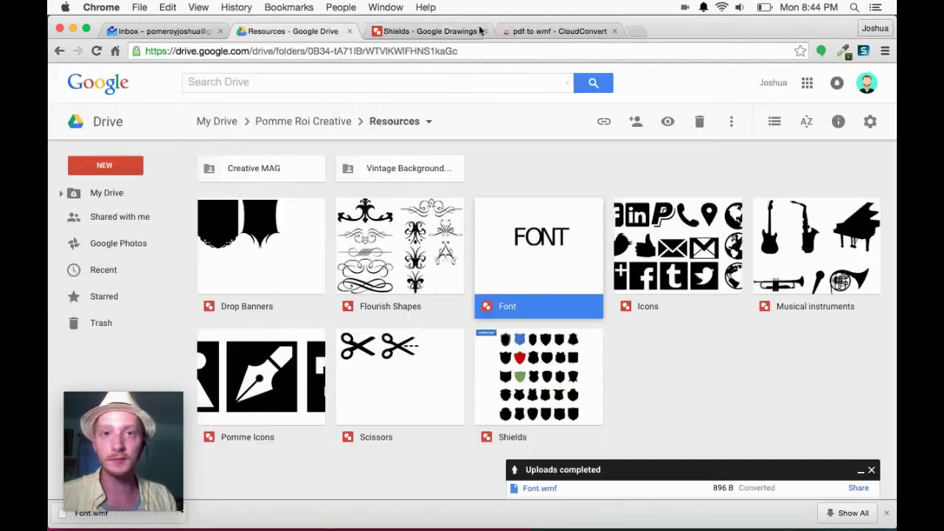
Trash the Font drawing from Drive and bring iDraw's VECTOR document forward.
left_click(697, 121)
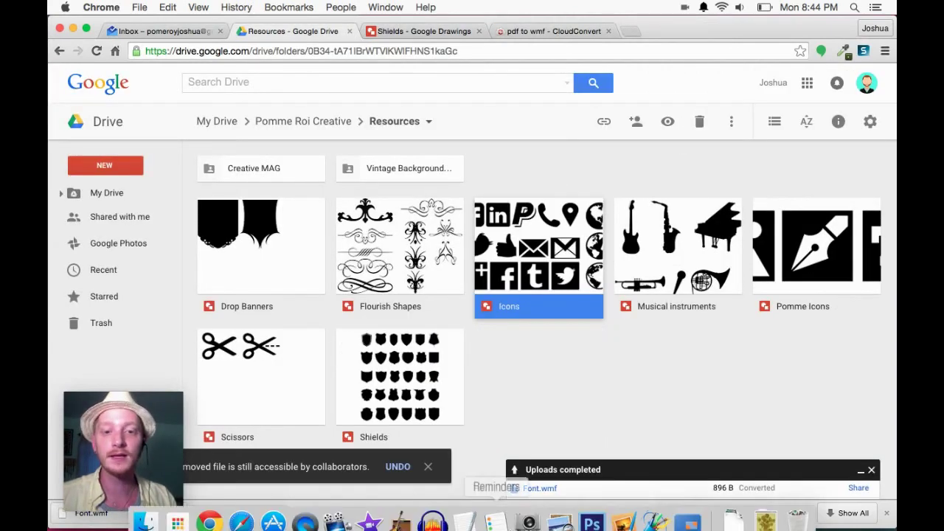
left_click(655, 517)
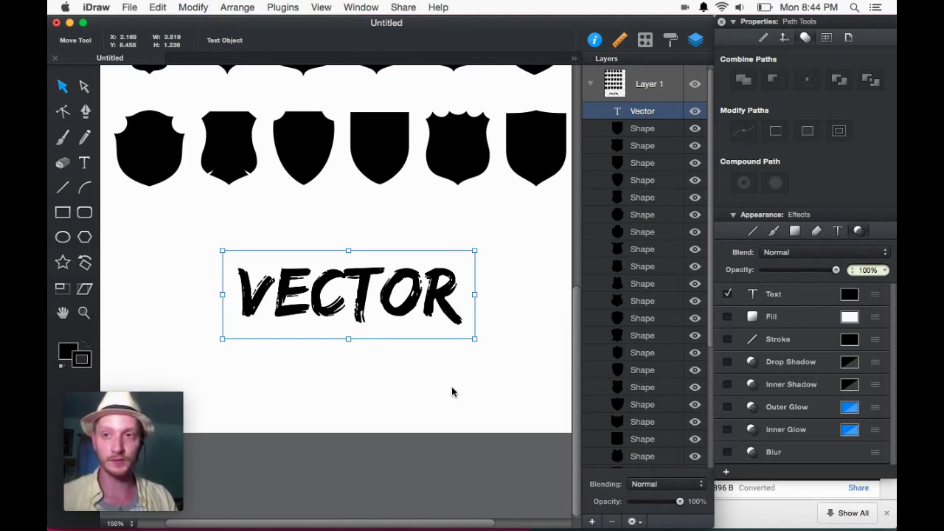
Convert the VECTOR text to outlines and combine the six letters into one compound path.
left_click(197, 9)
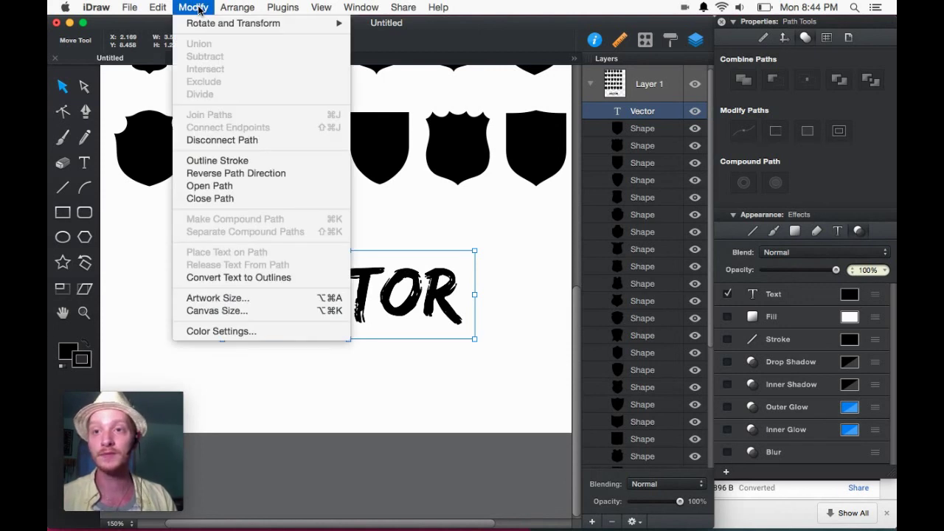
left_click(265, 280)
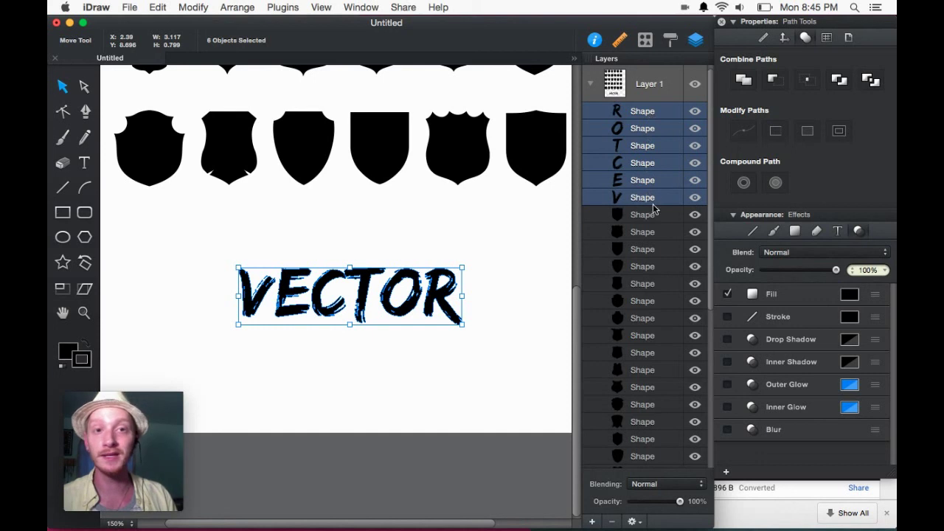
left_click(744, 80)
left_click(744, 79)
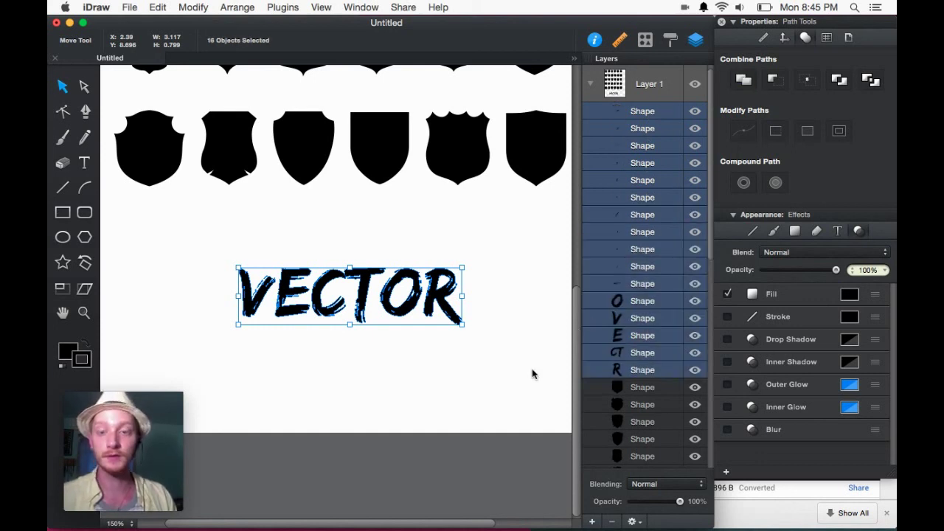
left_click(744, 184)
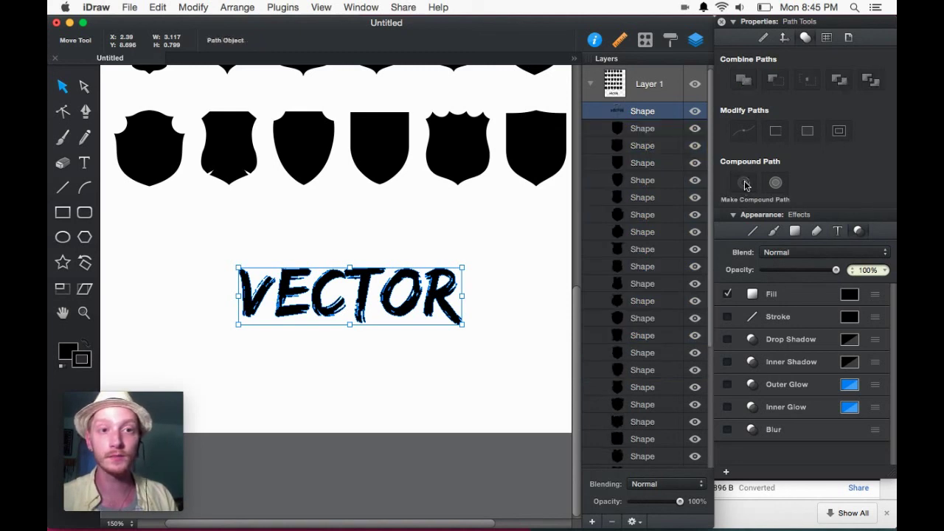
left_click(479, 288)
left_click_drag(417, 304, 475, 304)
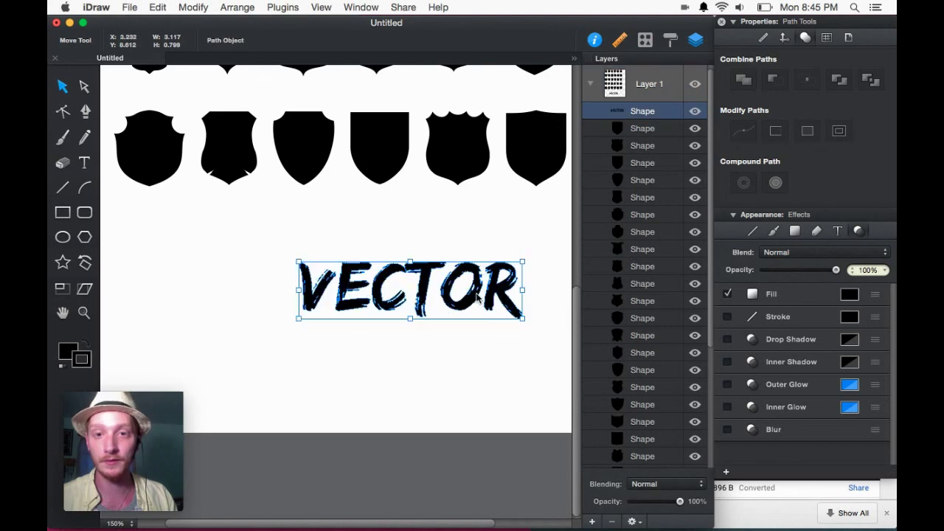
key("super+z")
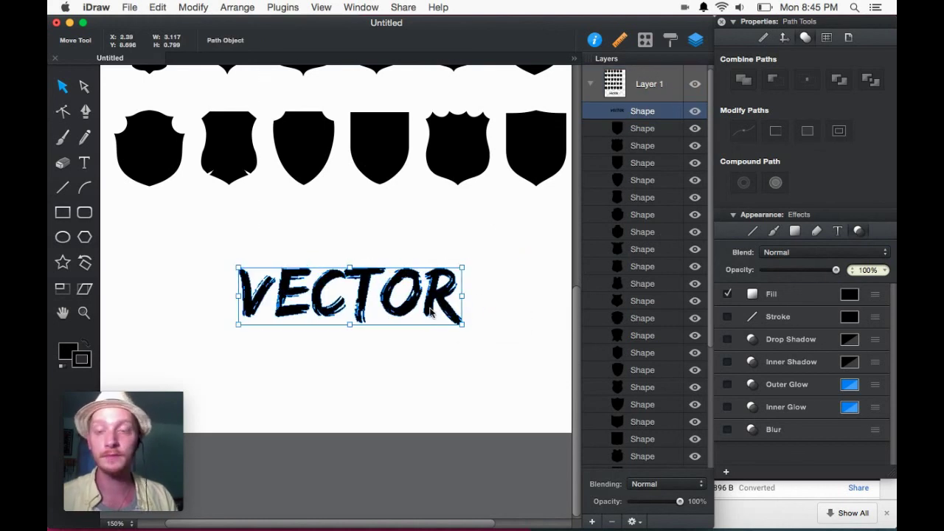
Export the VECTOR shape as Vector.pdf to the Desktop.
key("super+shift+e")
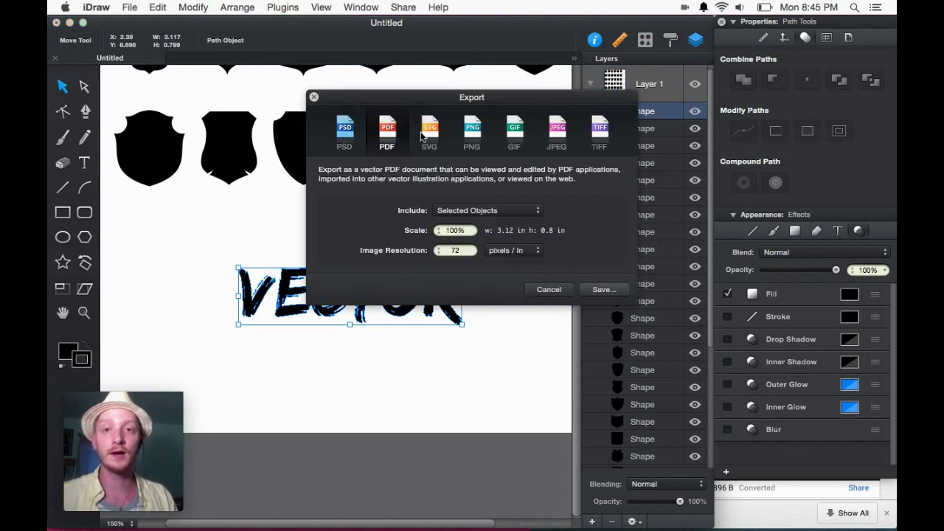
left_click(583, 293)
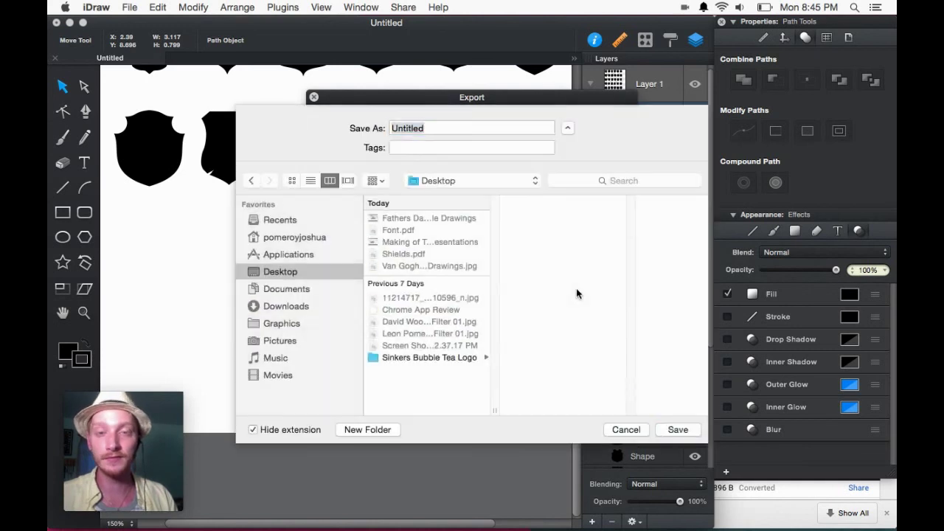
type("Vec")
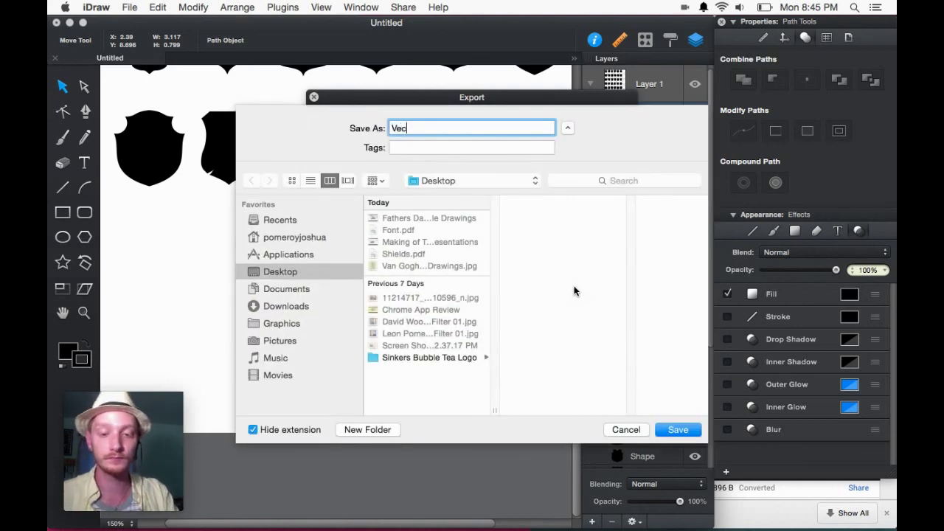
type("tor")
key("Return")
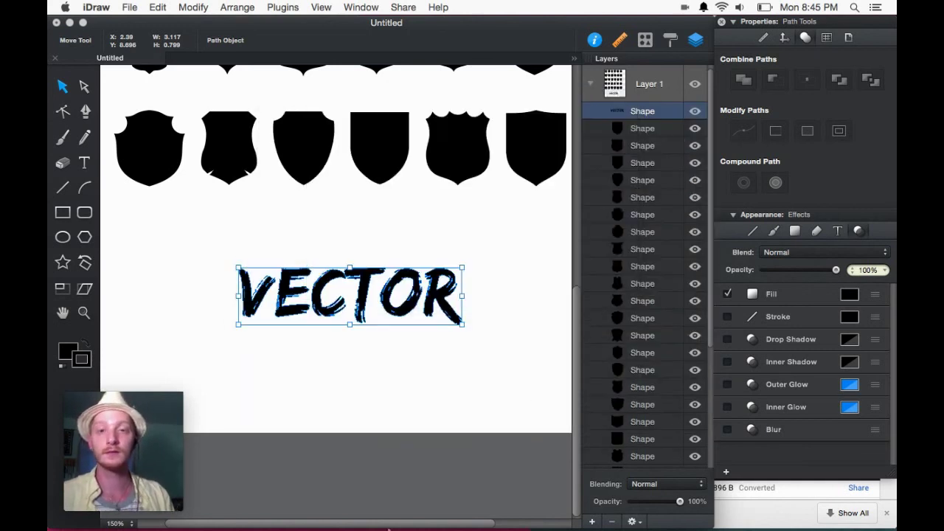
Replace Font.pdf with Vector.pdf in CloudConvert's PDF-to-WMF converter.
left_click(210, 514)
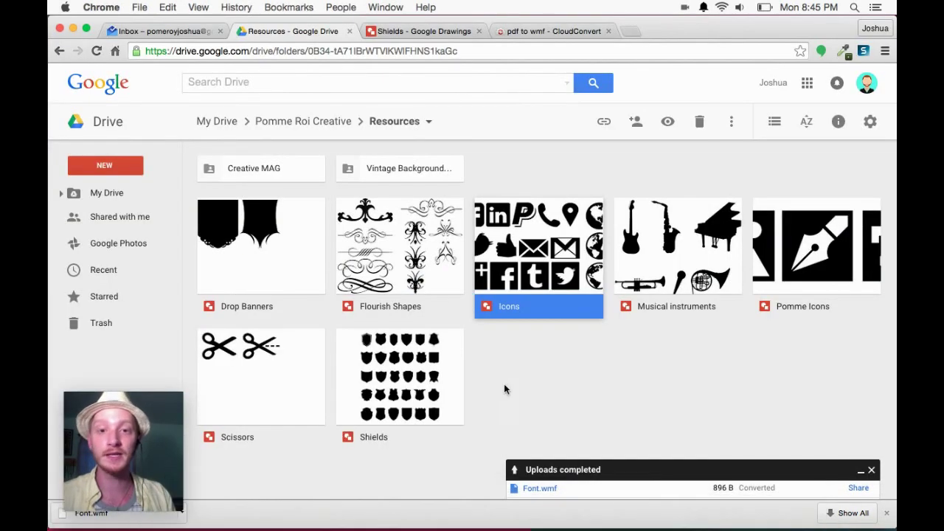
left_click(538, 32)
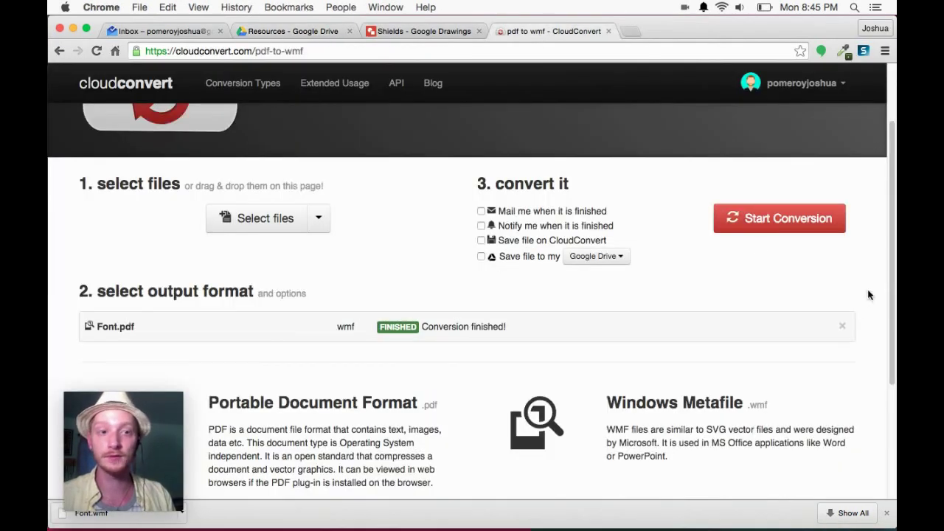
left_click(842, 326)
key("F11")
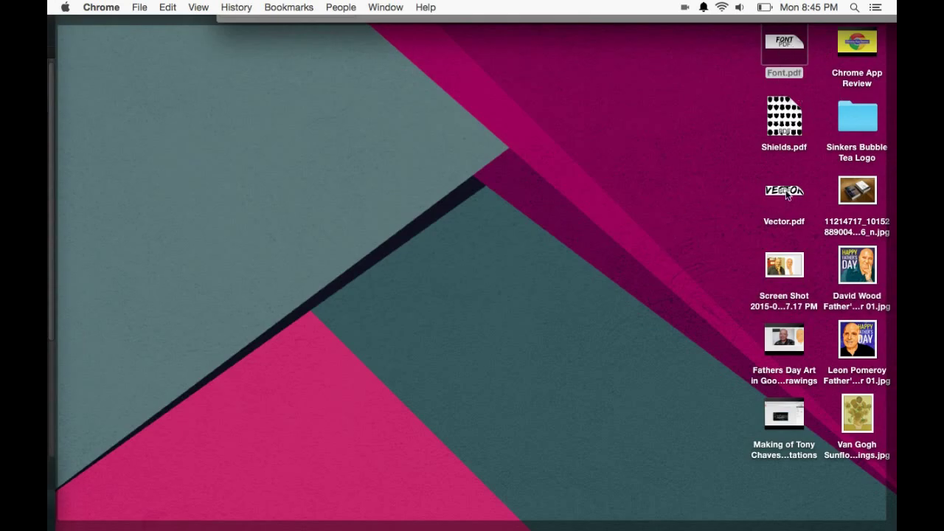
key("F11")
key("F11")
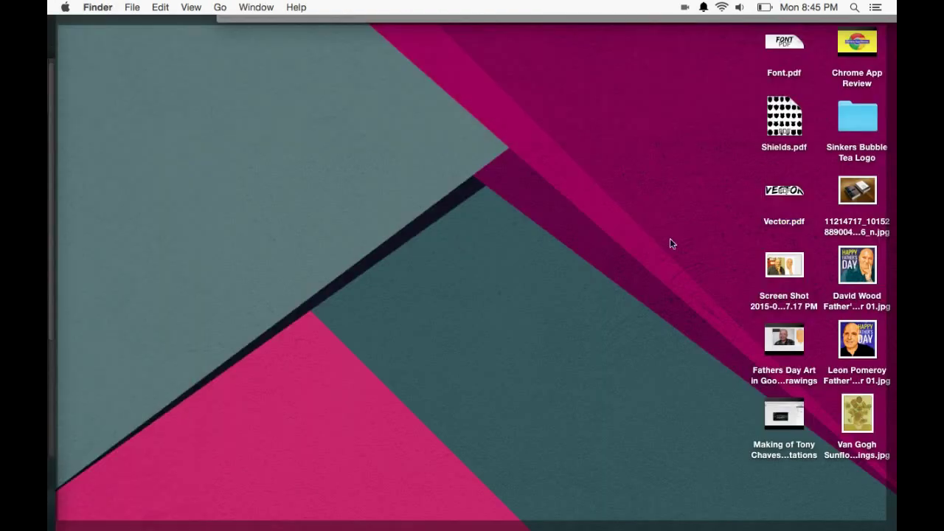
left_click_drag(782, 188, 271, 220)
key("F11")
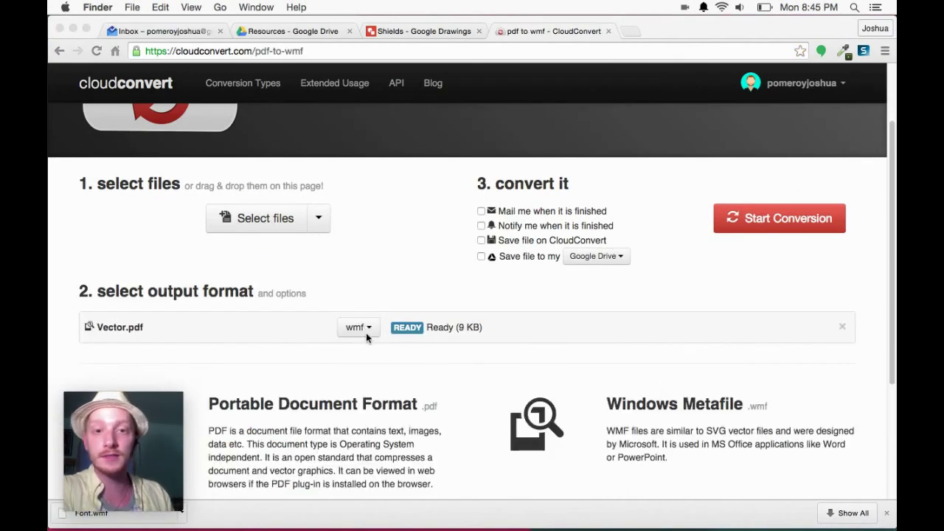
Convert Vector.pdf to WMF, download Vector.wmf, and return to Drive's Resources folder.
left_click(776, 232)
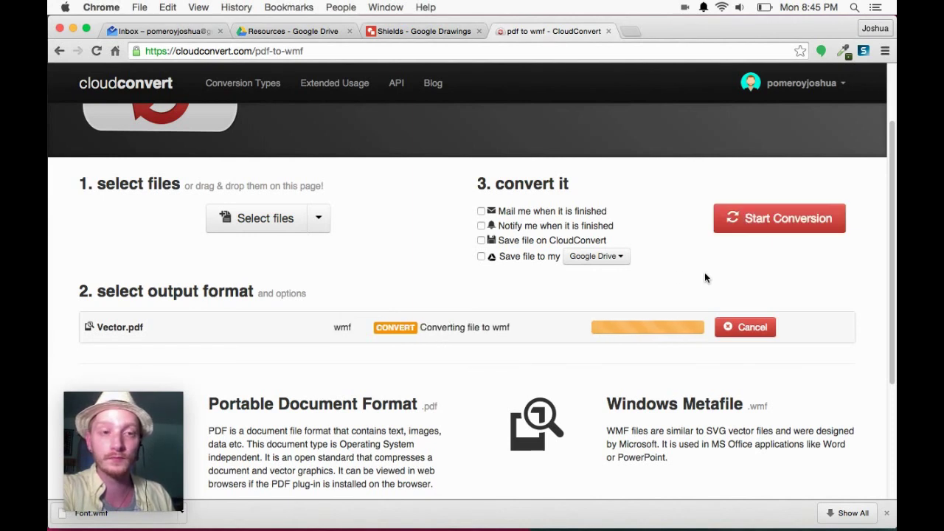
left_click(746, 327)
left_click(306, 31)
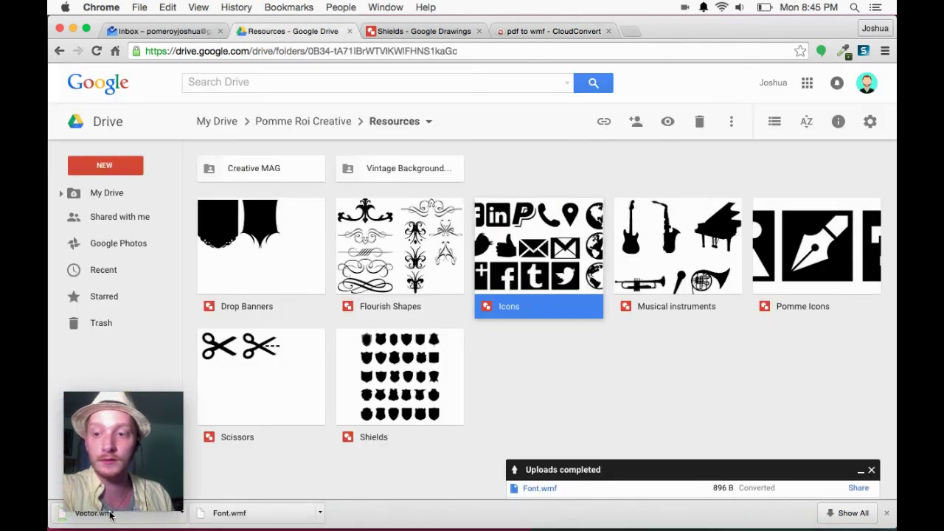
Upload Vector.wmf into the Drive Resources folder and open it as the Vector drawing.
left_click_drag(108, 515, 636, 402)
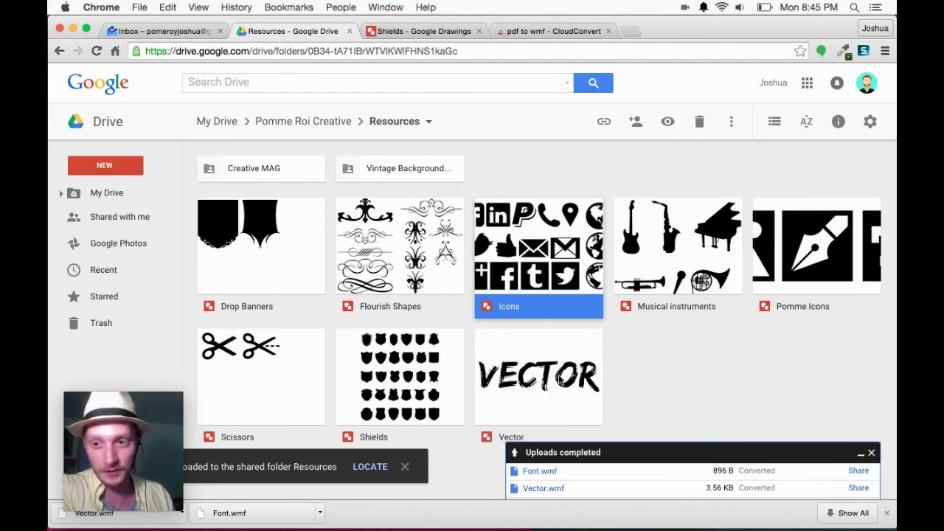
double_click(560, 379)
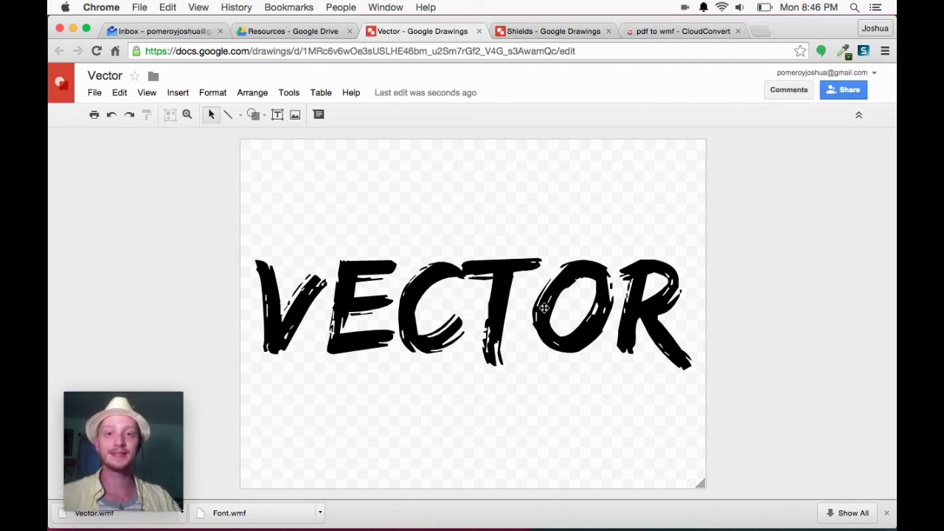
Select the VECTOR image, move it toward the top of the canvas and shrink it.
left_click(544, 309)
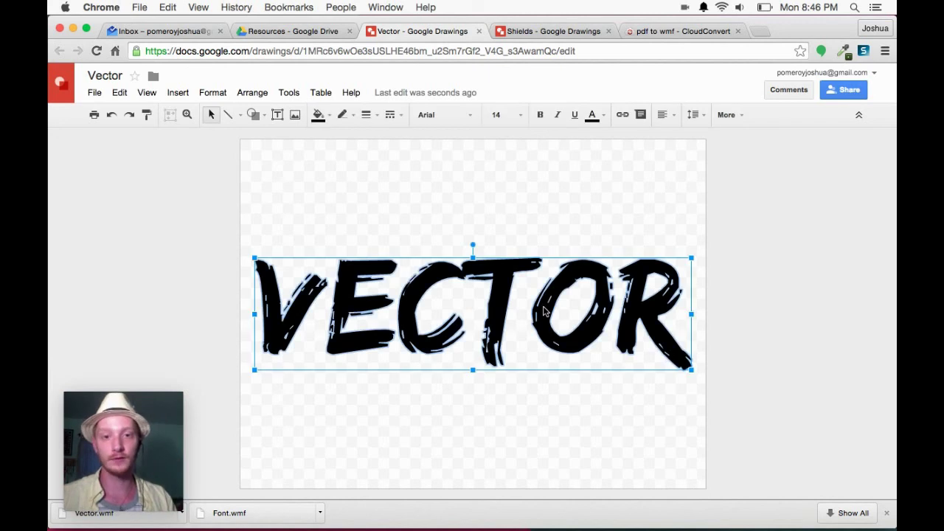
key("super+f")
left_click(852, 143)
left_click(755, 256)
left_click_drag(640, 298, 655, 208)
left_click_drag(706, 281, 573, 247)
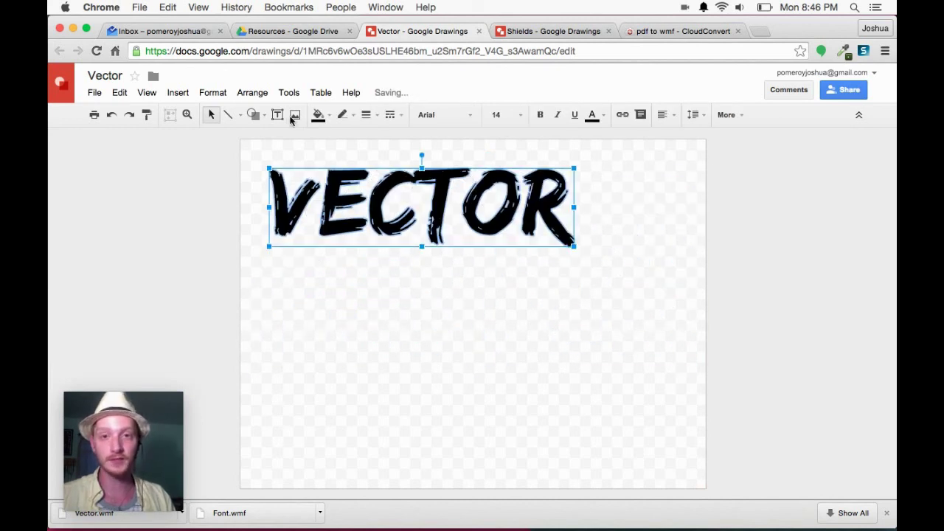
Change the VECTOR lettering's fill from black to teal.
left_click(318, 114)
left_click(337, 220)
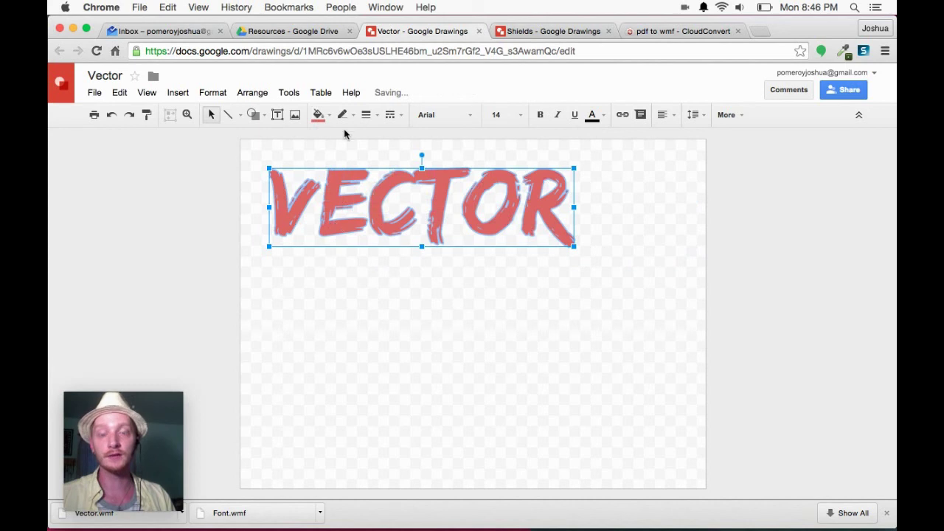
left_click(318, 115)
left_click(383, 229)
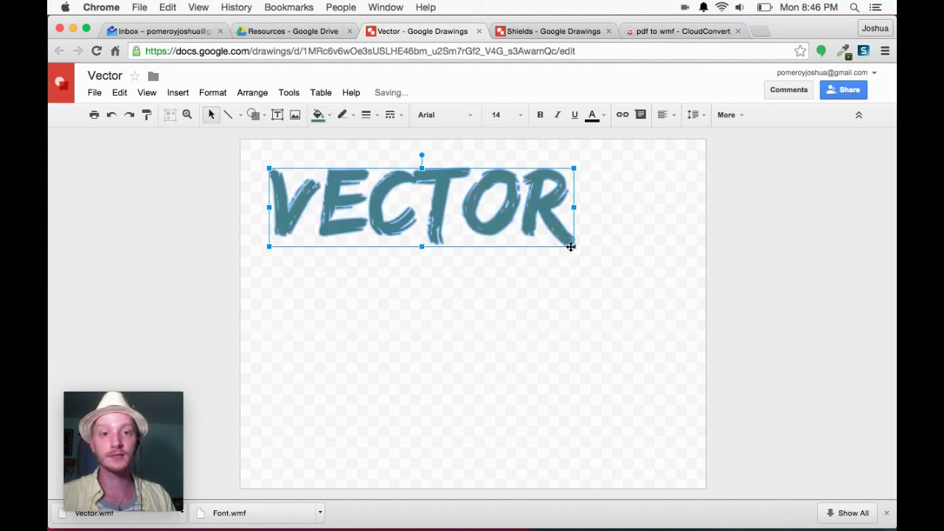
Resize the lettering, undo an accidental tilt, and centre it on the canvas.
left_click_drag(574, 246, 670, 299)
left_click_drag(520, 156, 728, 274)
left_click_drag(506, 216, 593, 338)
key("super+z")
left_click_drag(722, 376, 714, 336)
left_click(735, 337)
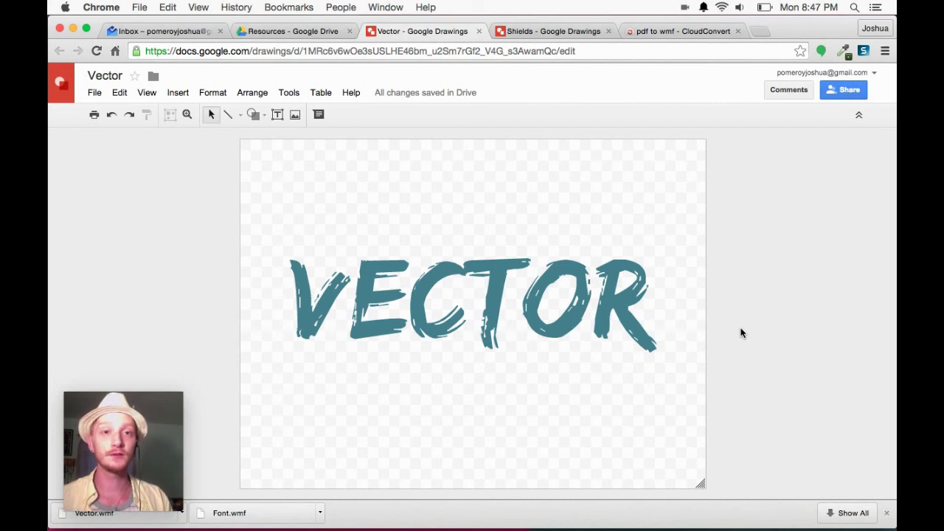
left_click(537, 32)
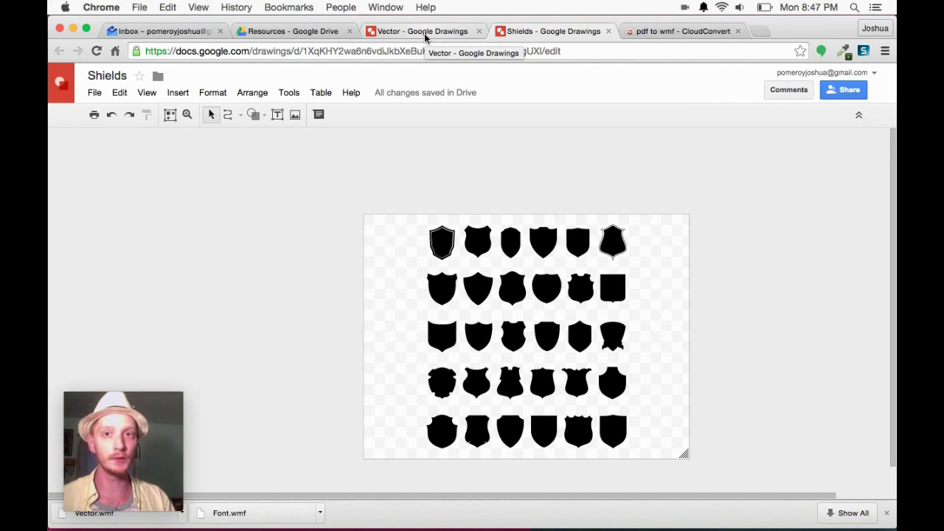
left_click(424, 33)
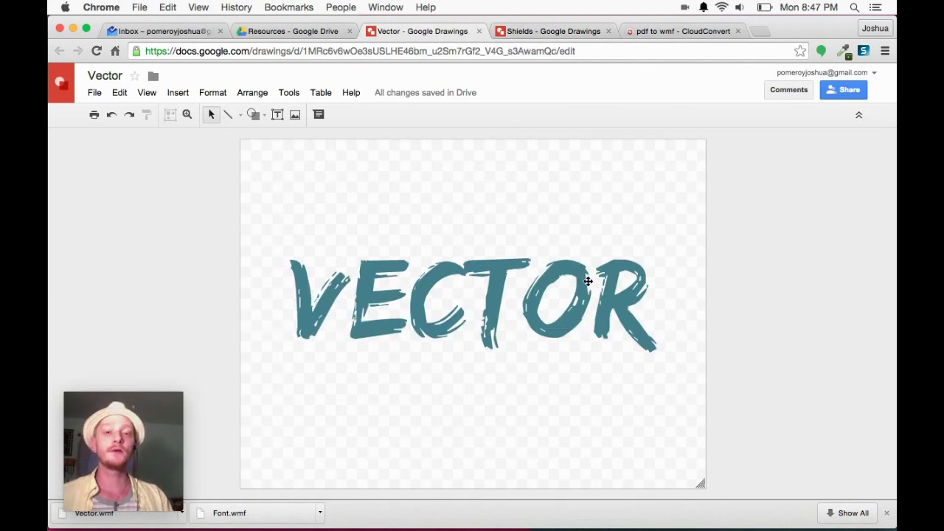